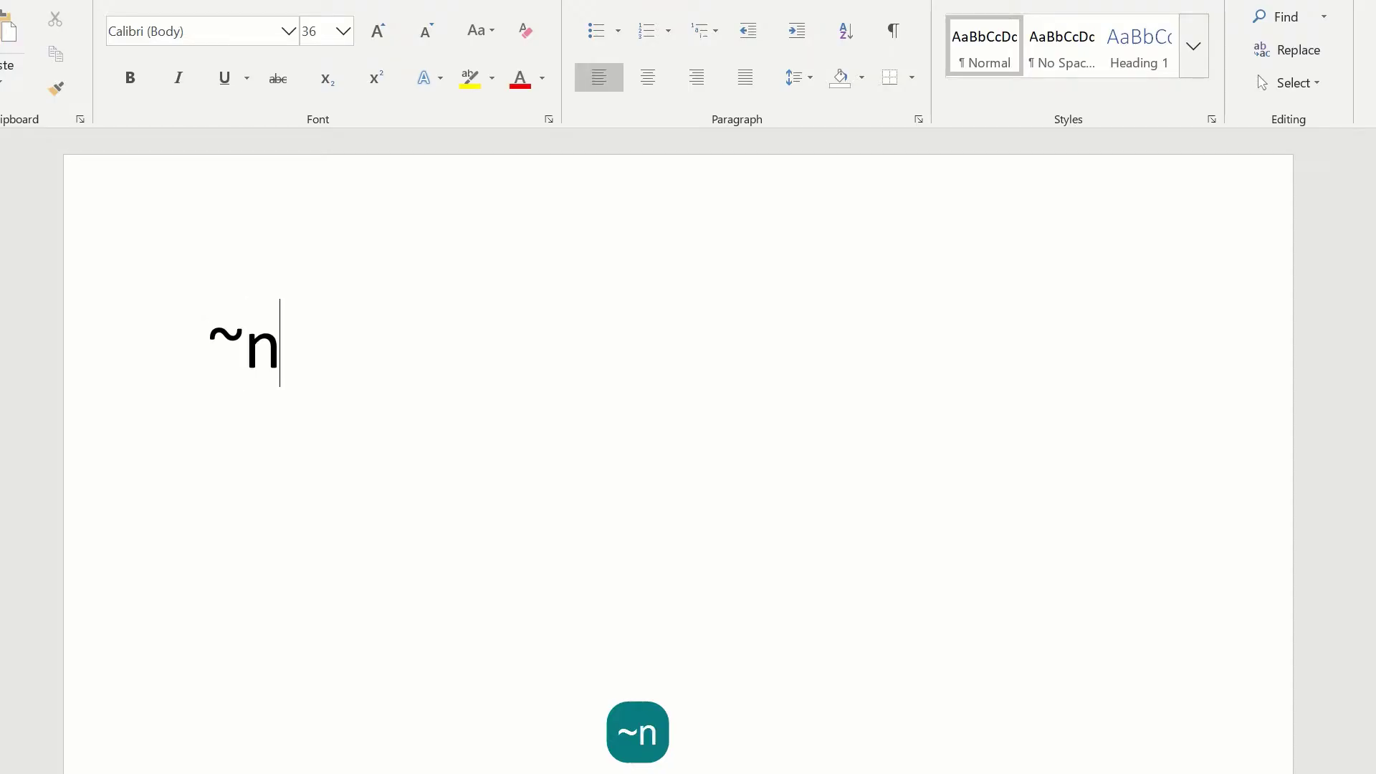
- Expand ~nm, ~fn, ~ln and ~fad into the full name, first name, last name and street address
{"action": "key", "text": "Return"}
{"action": "type", "text": "~"}
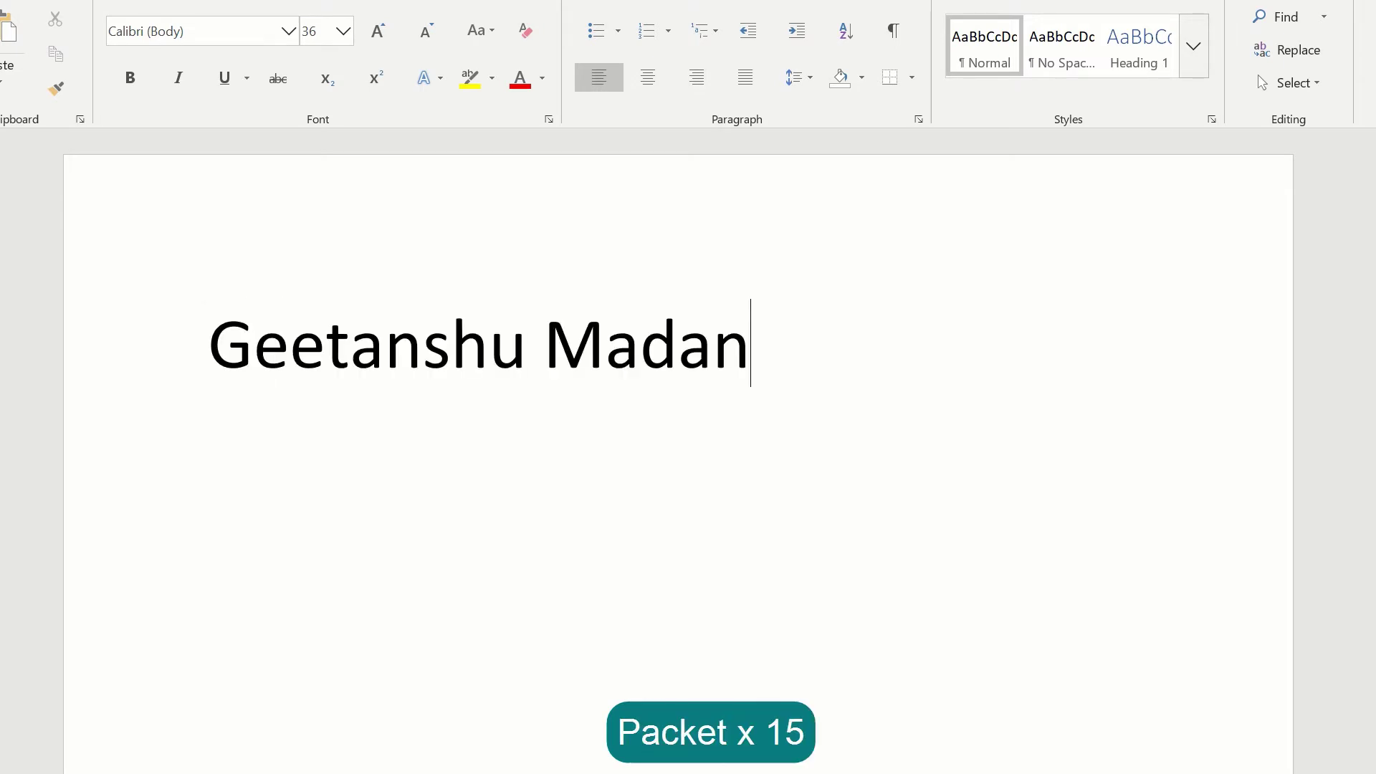
{"action": "key", "text": "Return"}
{"action": "type", "text": "~"}
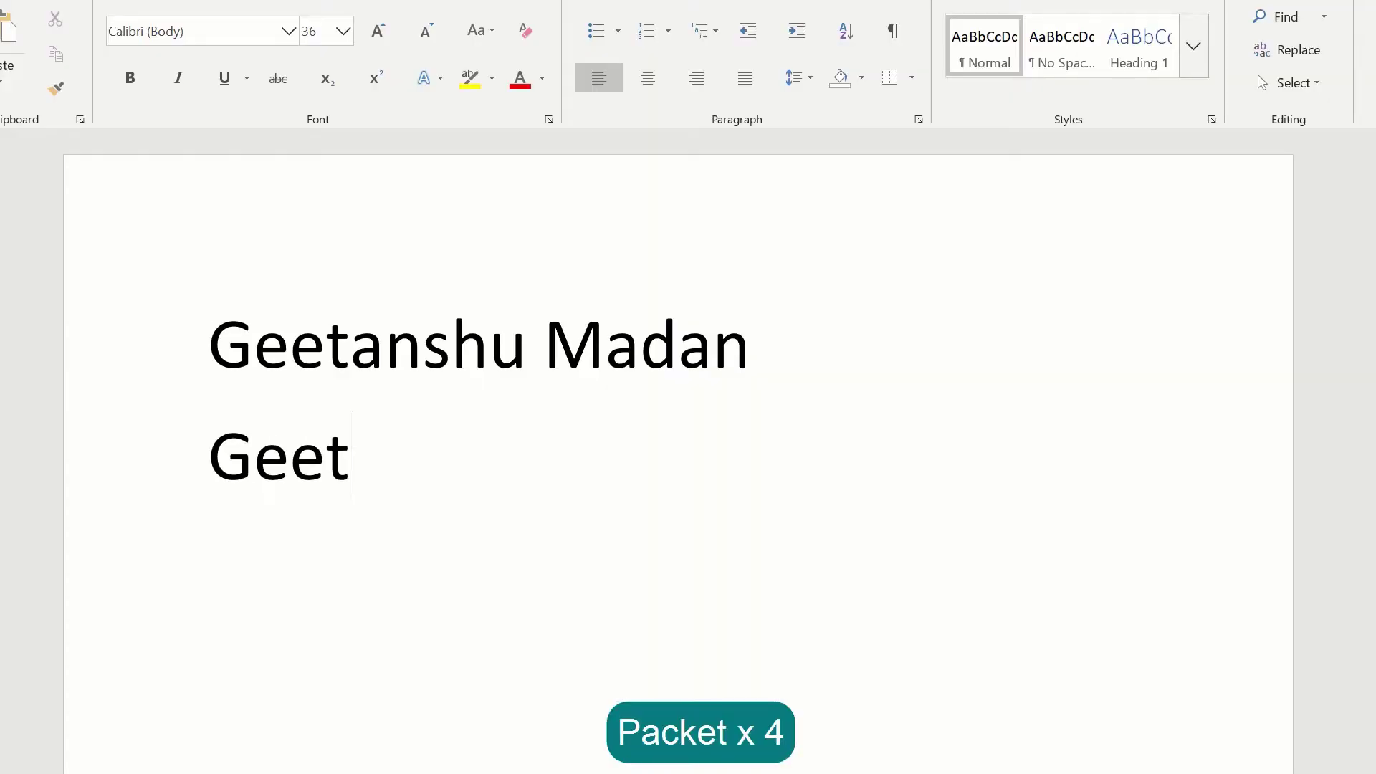
{"action": "key", "text": "Return"}
{"action": "type", "text": "~l"}
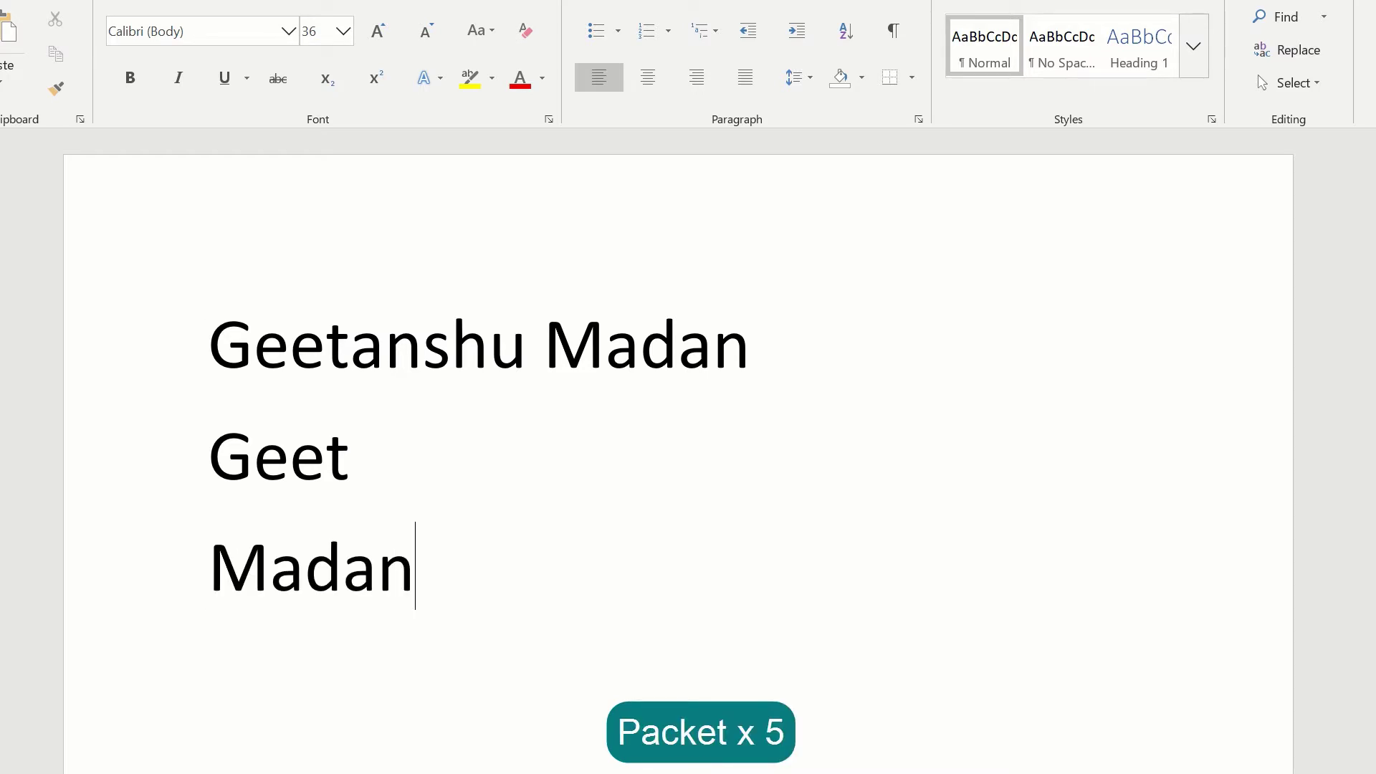
{"action": "key", "text": "Return"}
{"action": "type", "text": "~f"}
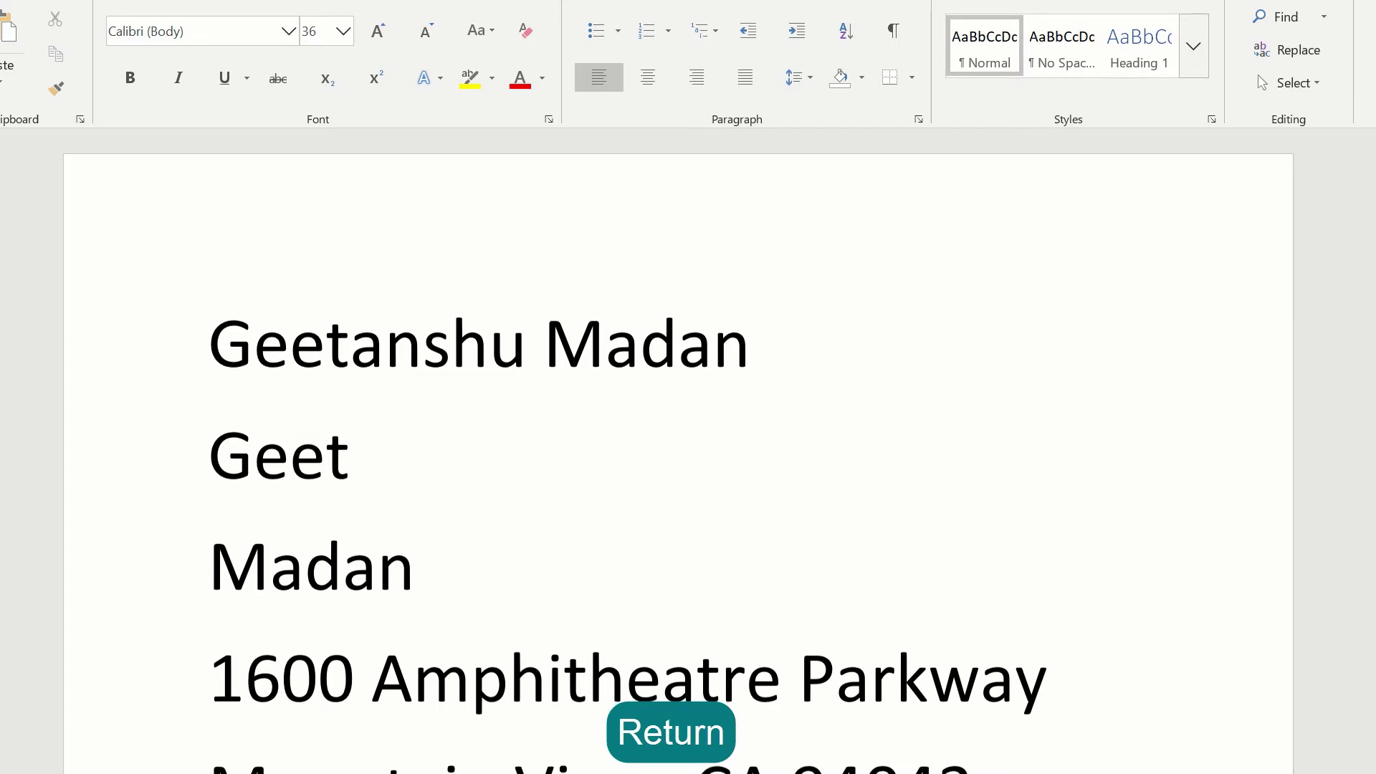
{"action": "type", "text": "~sa"}
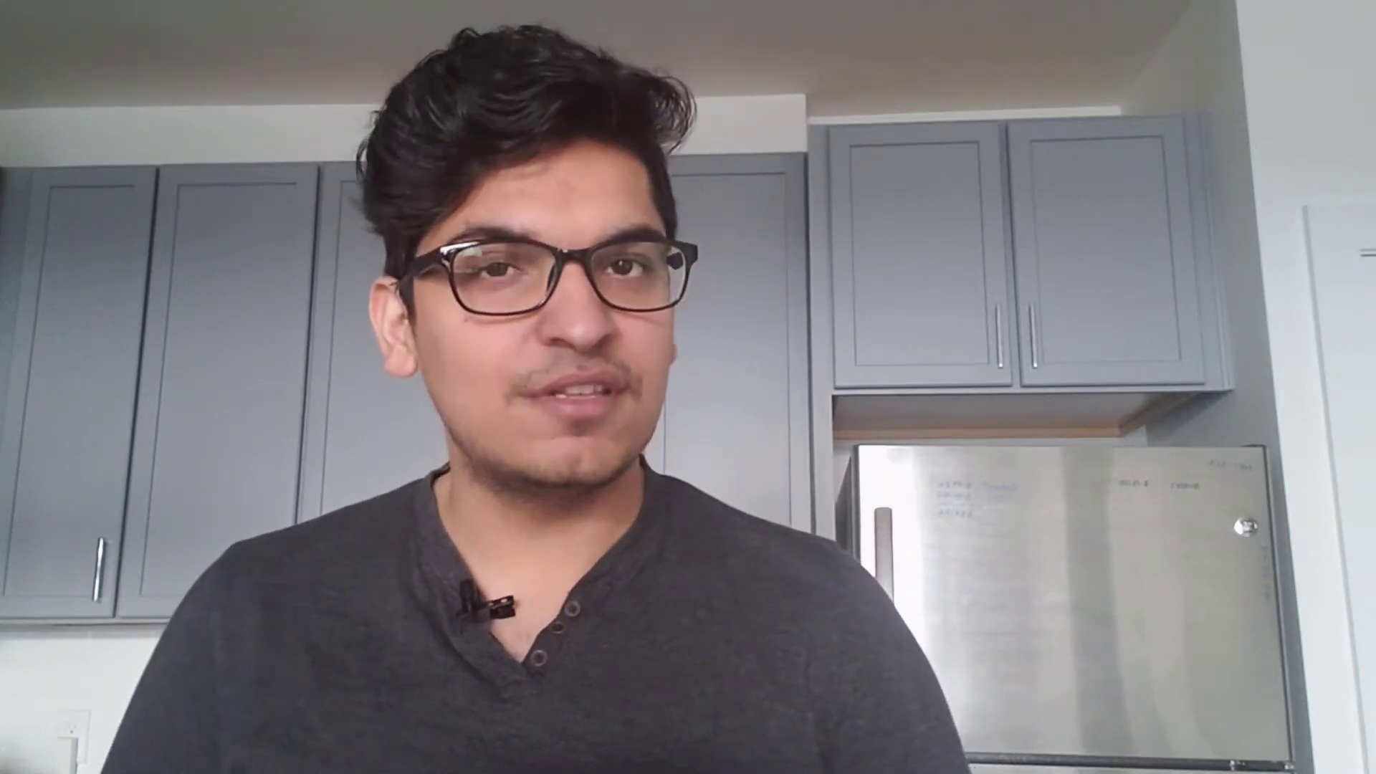
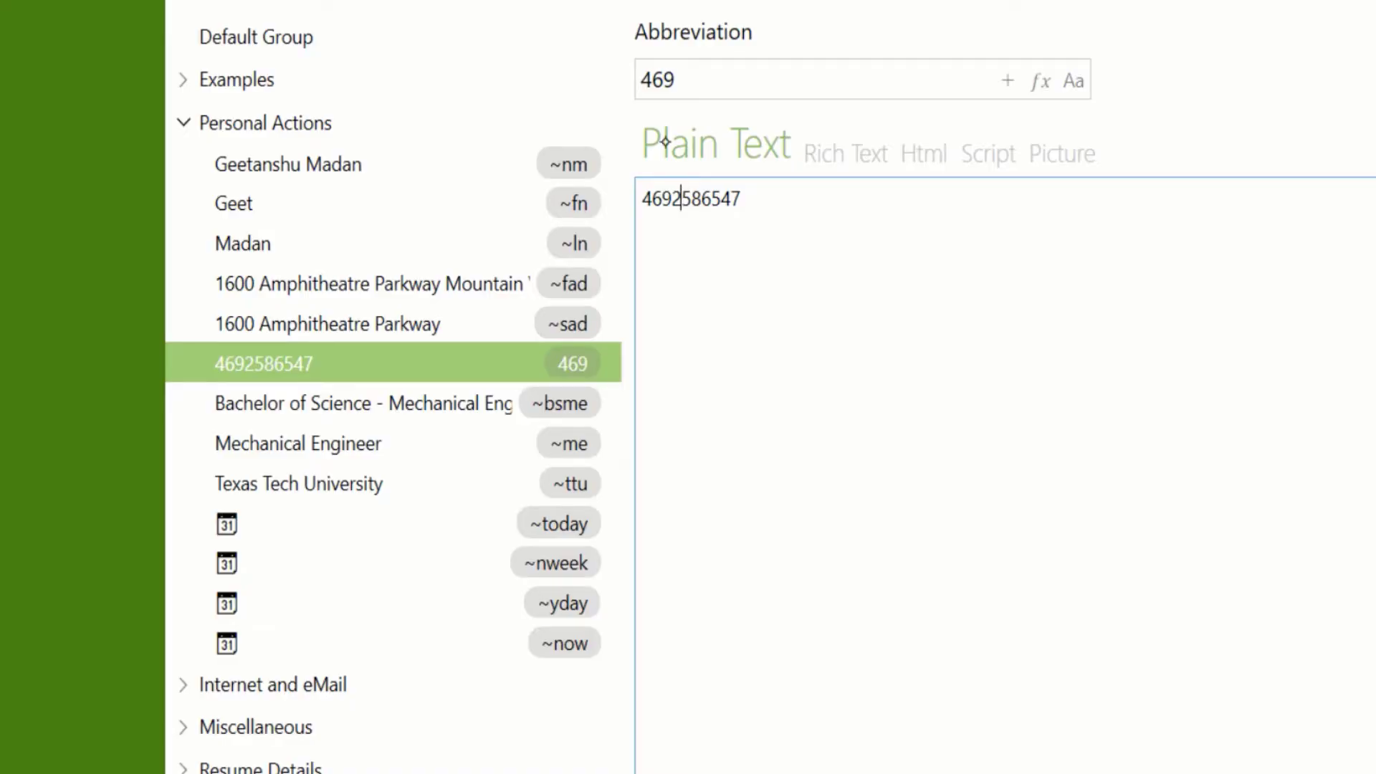
- Add the phone number in Word and reveal the phone snippet's 469 abbreviation in aText
{"action": "double_click", "coordinate": [646, 77]}
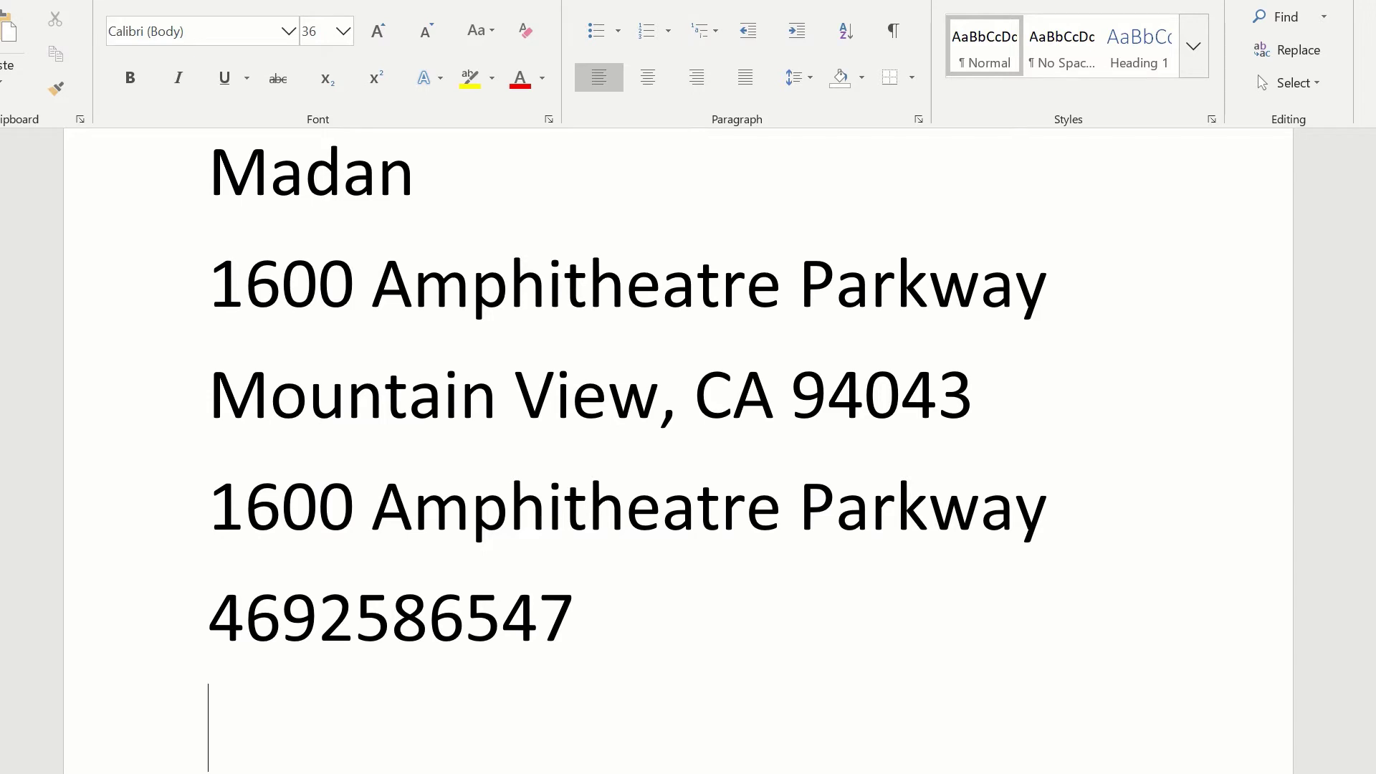
- Expand ~bsme and ~me into the Mechanical Engineering degree and the 'Mechanical Engineer' title
{"action": "type", "text": "~bs"}
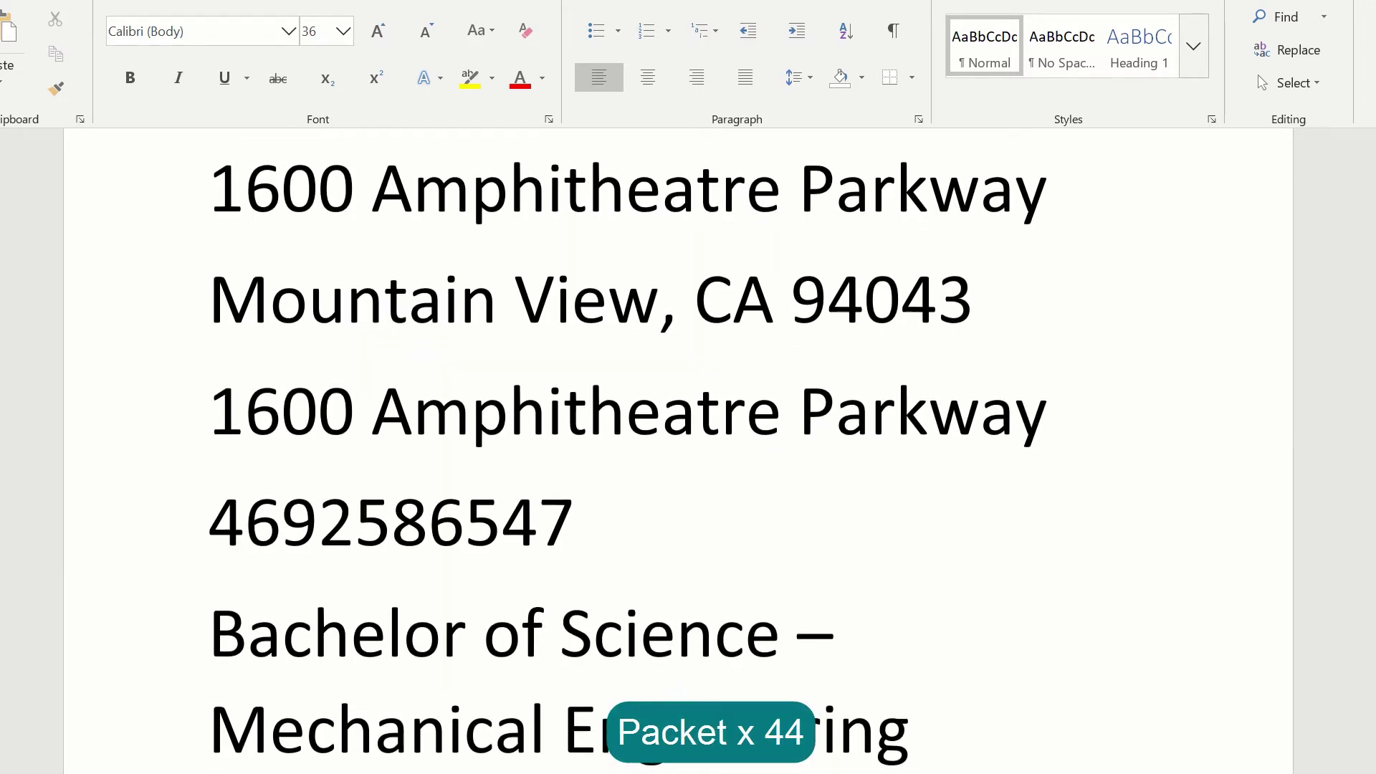
{"action": "key", "text": "Return"}
{"action": "type", "text": "~m"}
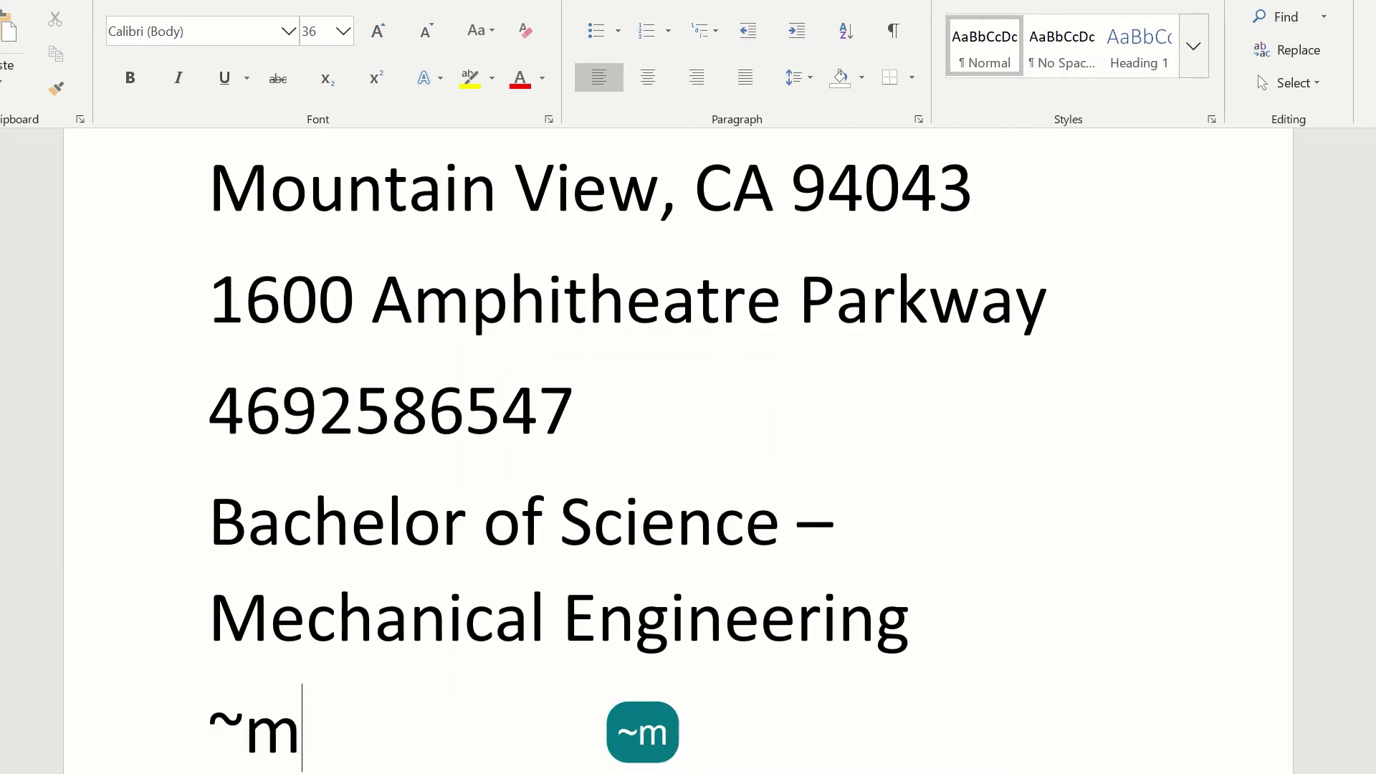
{"action": "type", "text": "e"}
{"action": "key", "text": "ctrl+a"}
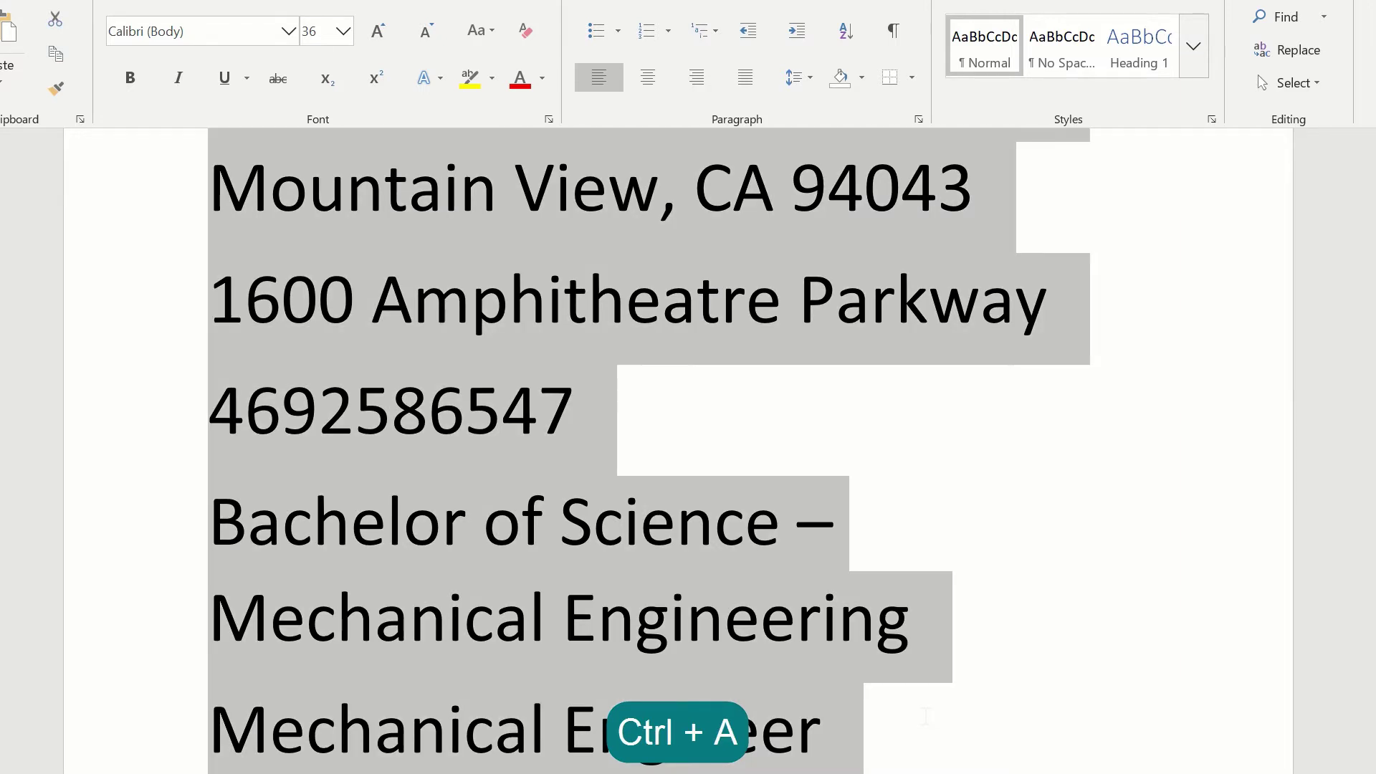
{"action": "left_click", "coordinate": [924, 716]}
{"action": "key", "text": "Return"}
- Expand ~today, ~yday and ~tm into today's date, yesterday's date and the current time
{"action": "type", "text": "~"}
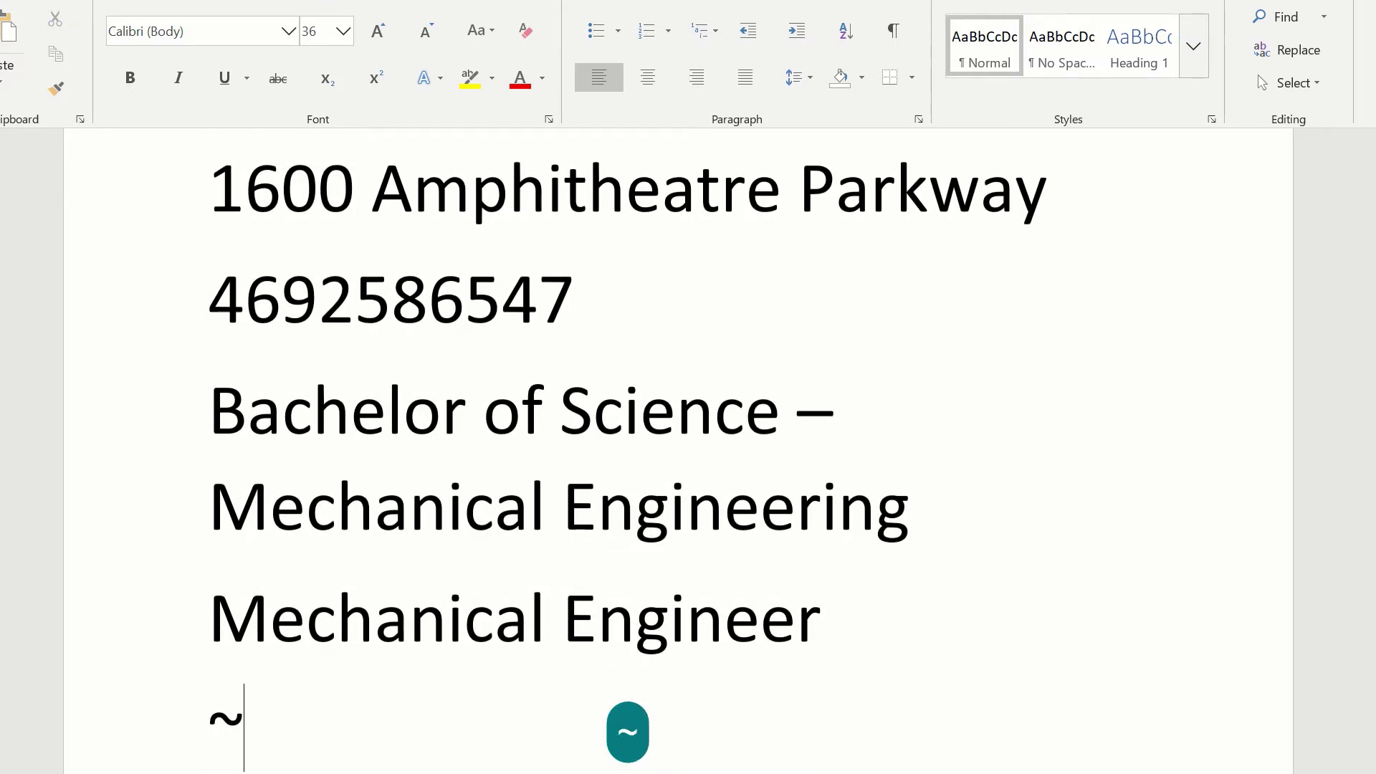
{"action": "type", "text": "tt"}
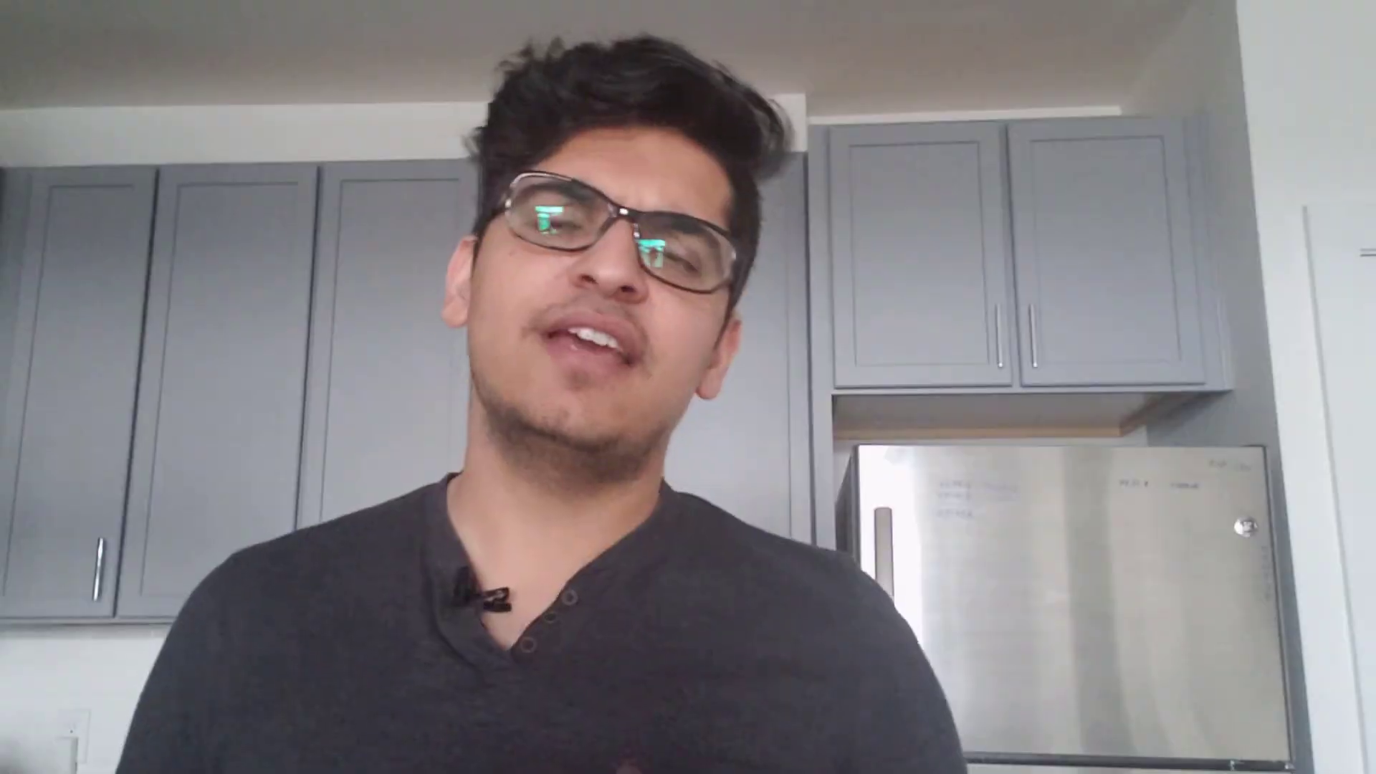
{"action": "type", "text": "e"}
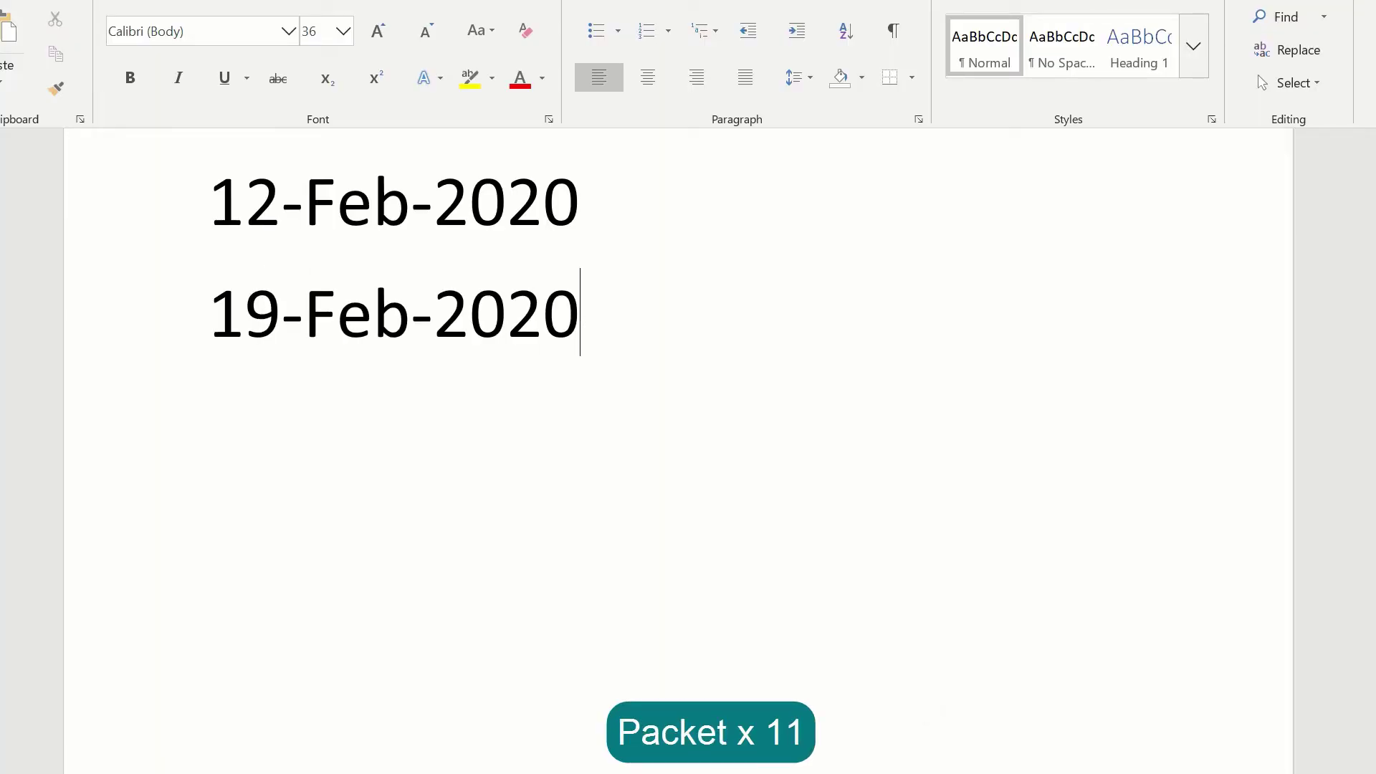
{"action": "key", "text": "Return"}
{"action": "type", "text": "~yda"}
{"action": "key", "text": "Return"}
{"action": "type", "text": "~tm"}
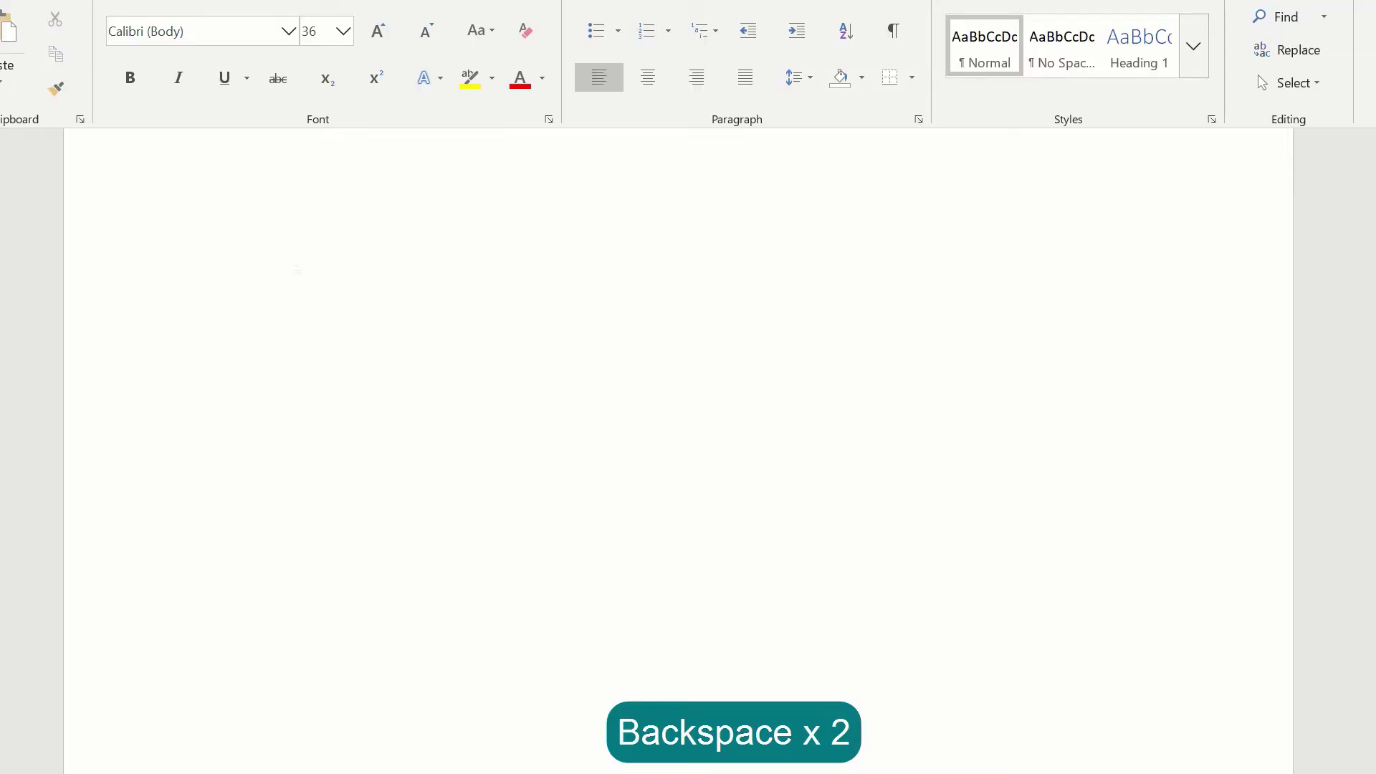
- Expand the @g, @y and @o abbreviations into four e-mail addresses, then select them all
{"action": "type", "text": "@"}
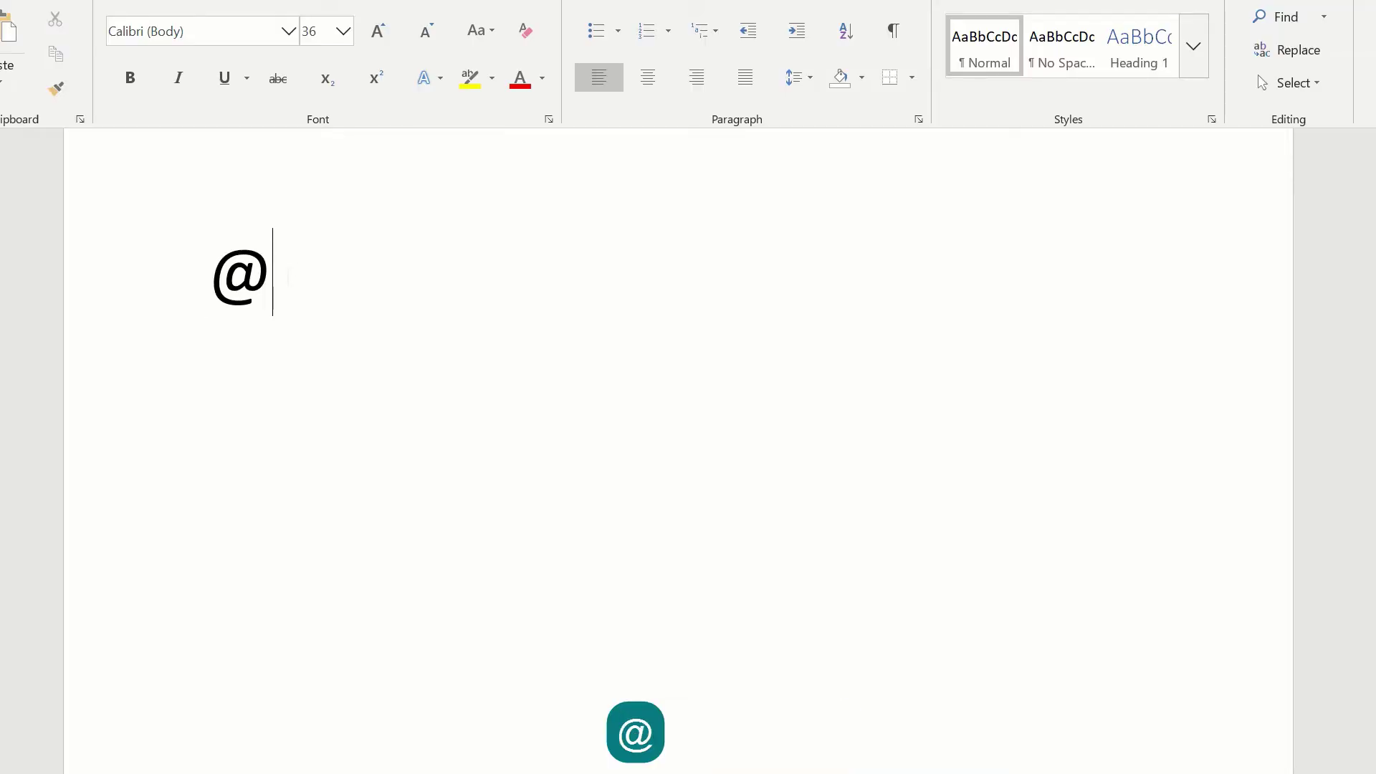
{"action": "type", "text": "gmail.com"}
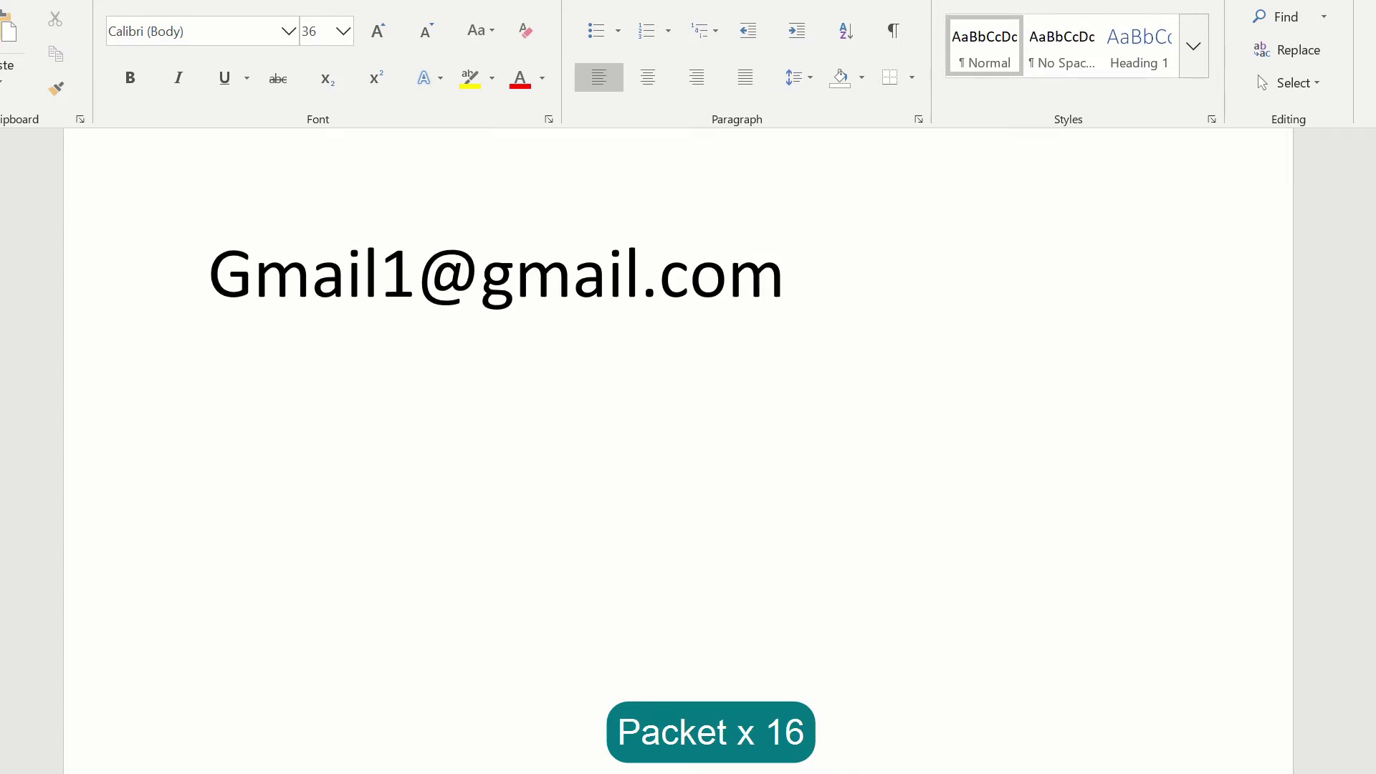
{"action": "key", "text": "Return"}
{"action": "type", "text": "@gmail.com"}
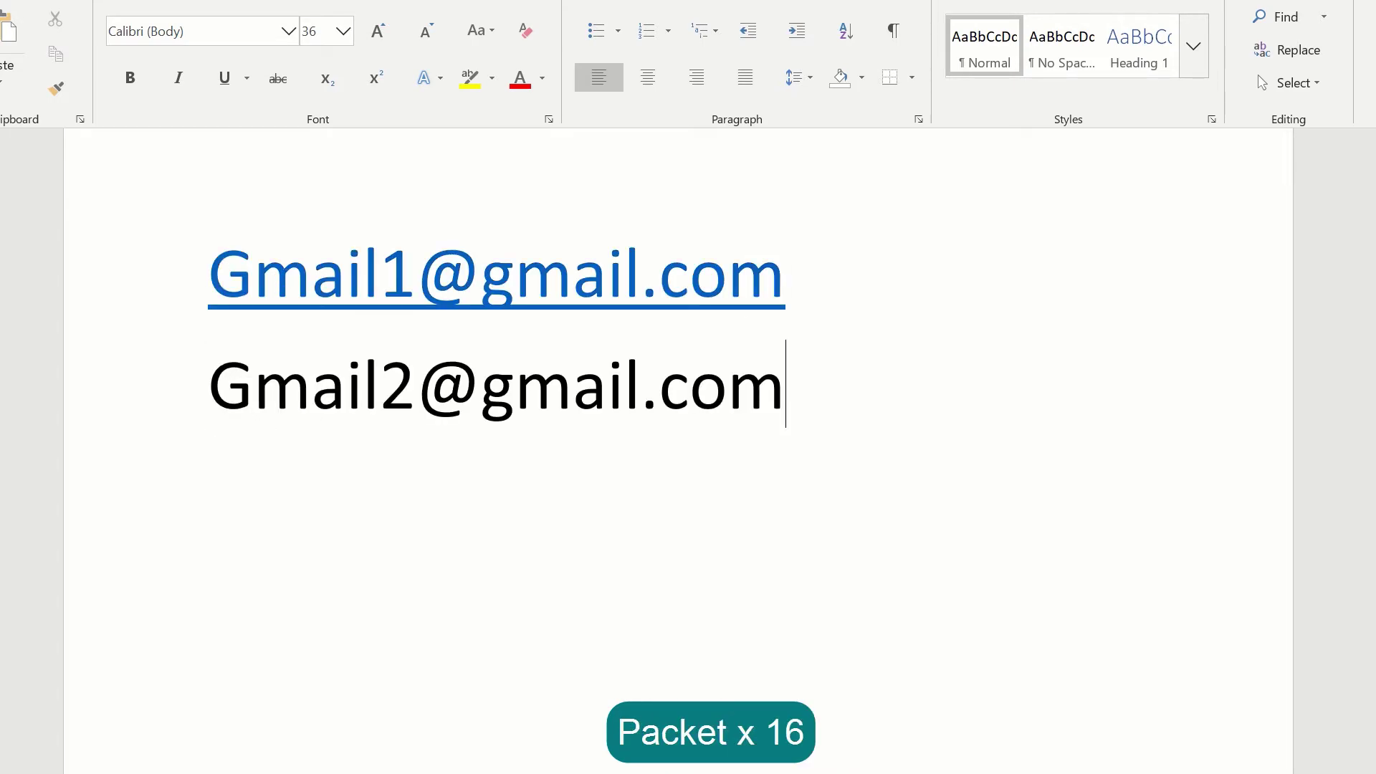
{"action": "key", "text": "Return"}
{"action": "type", "text": "@yahoo.com"}
{"action": "key", "text": "Return"}
{"action": "type", "text": "@"}
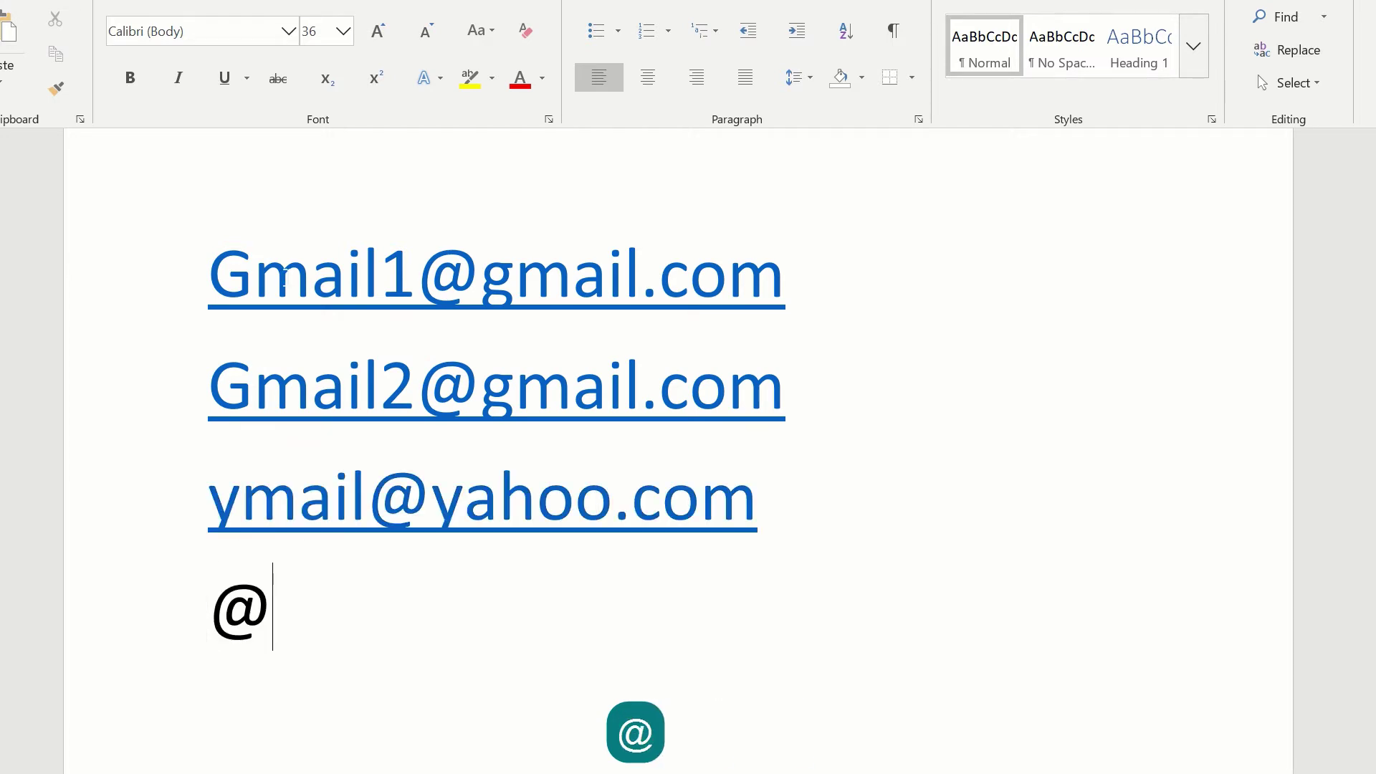
{"action": "type", "text": "outlook1"}
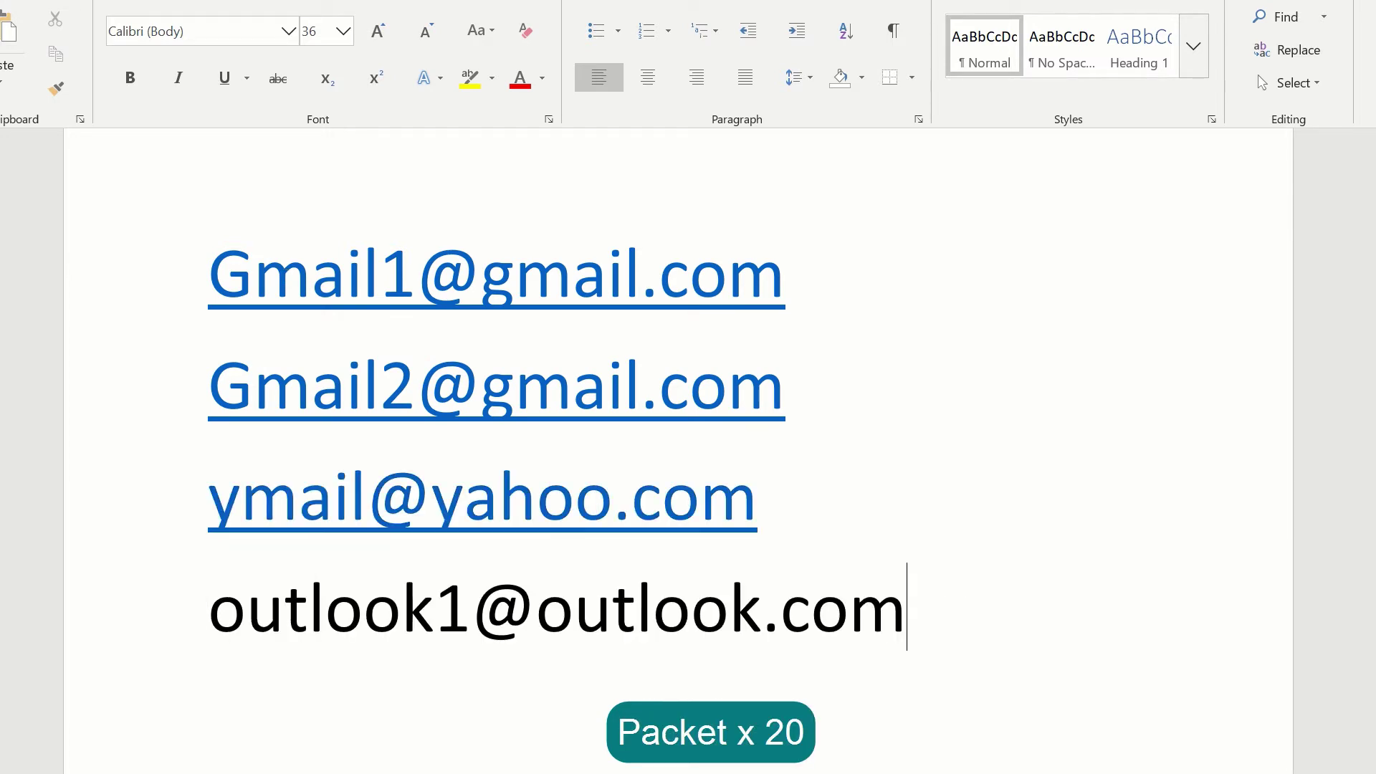
{"action": "key", "text": "ctrl+a"}
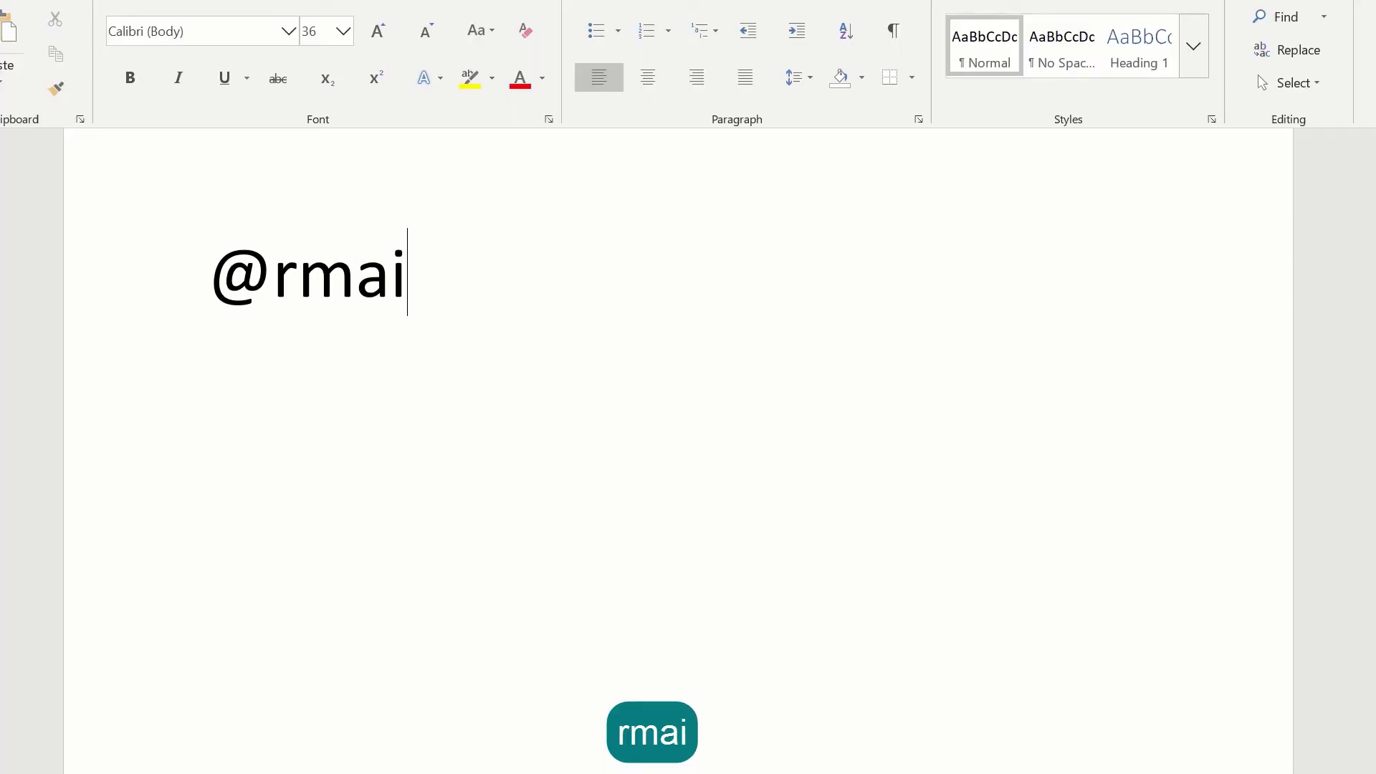
- Enter the recipient's name in aText's Name prompt and paste the cover letter into Word
{"action": "key", "text": "BackSpace"}
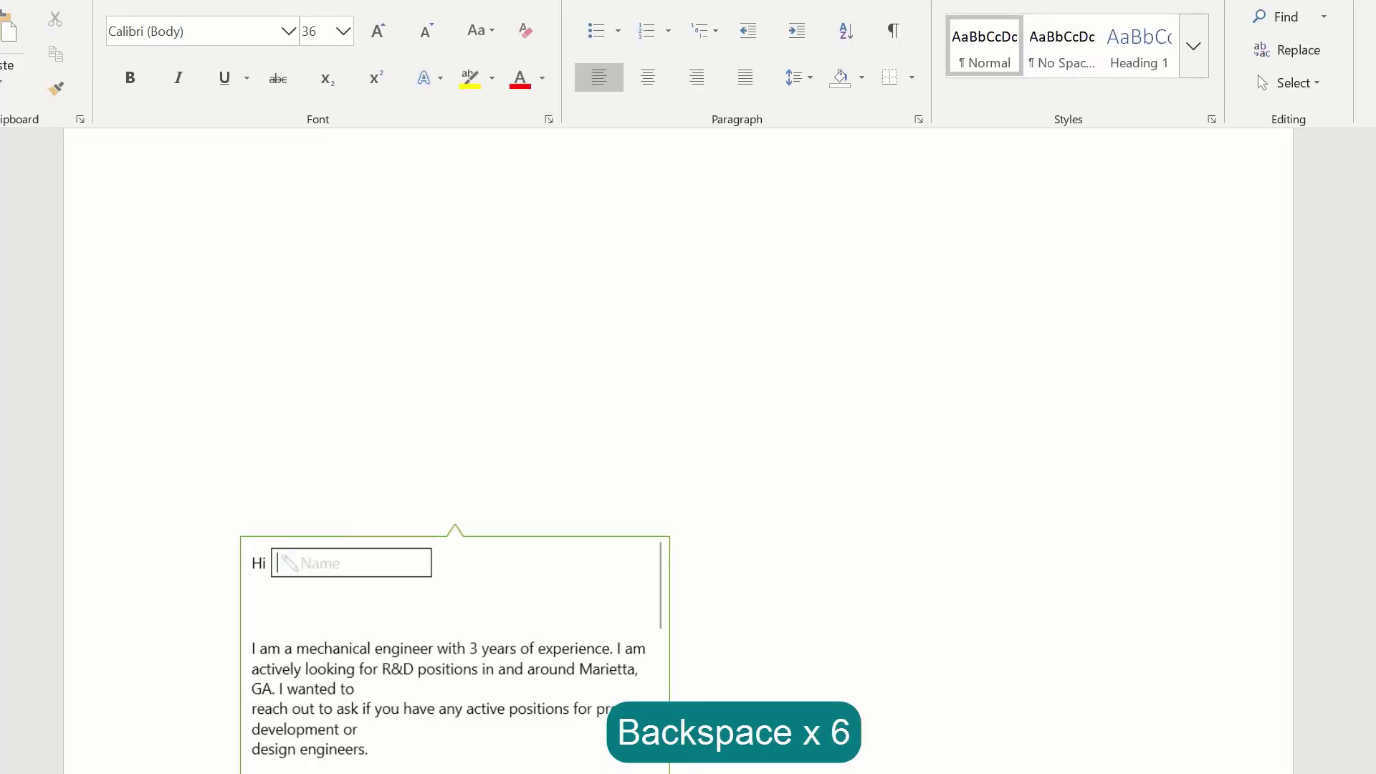
{"action": "type", "text": "Random Name"}
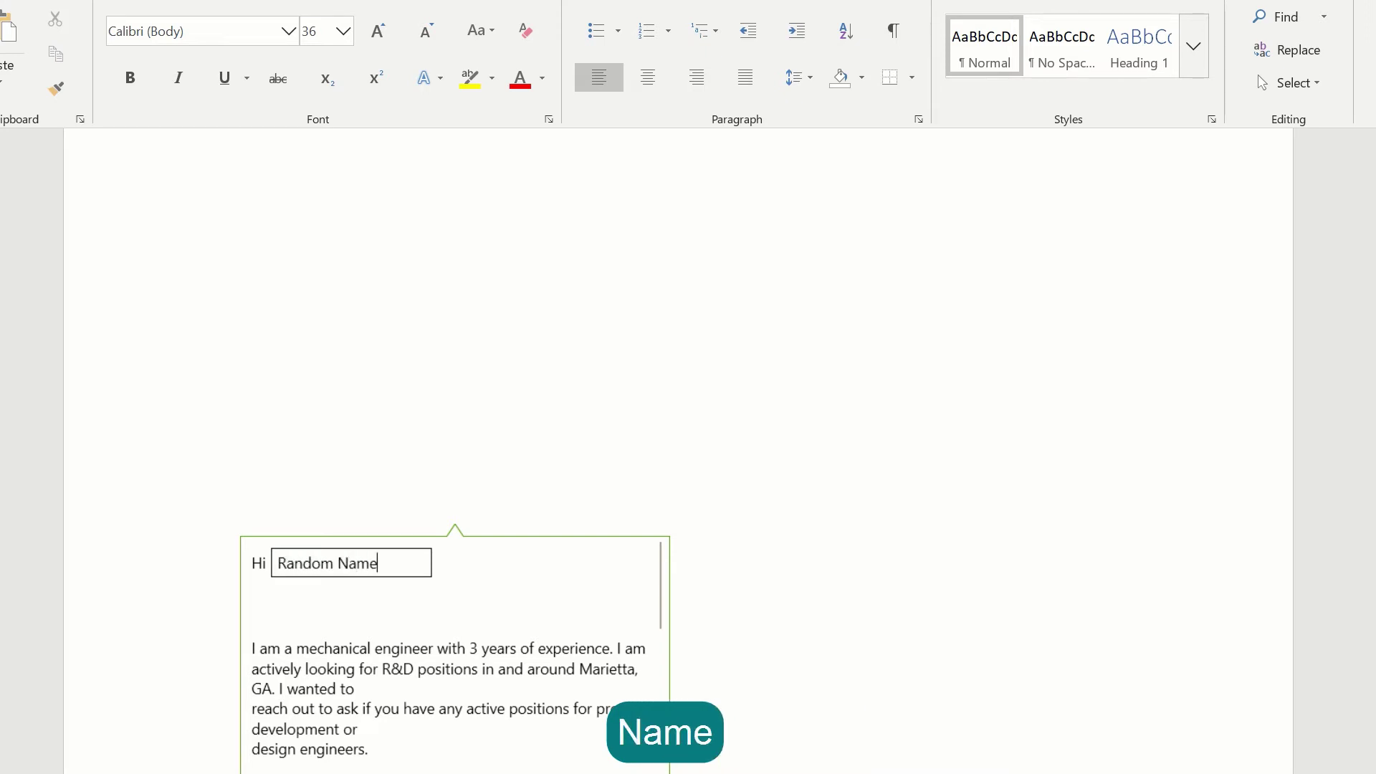
{"action": "left_click", "coordinate": [286, 276]}
{"action": "type", "text": "Hi Random Name I am a mechanical engineer with 3 years of experience. I am actively looking for R&D positions in and around Marietta, GA. I wanted to reach out to ask if you have any active positions for product development or design engineers. I have experience designing, prototyping and developing medical instruments and implants. I have exceptional problem-solving skills, with proficiency in multiple programming languages. I have experience developing products and strategies for a start-up company as co-founder and CTO. I also have experience with web development. Other than that, I have taught myself about basics of graphic design and photoshop. I am attaching my resume for your reference. If you have any questions, you can reach out to me at 469XXXXXX. Sincerely Geet Madan"}
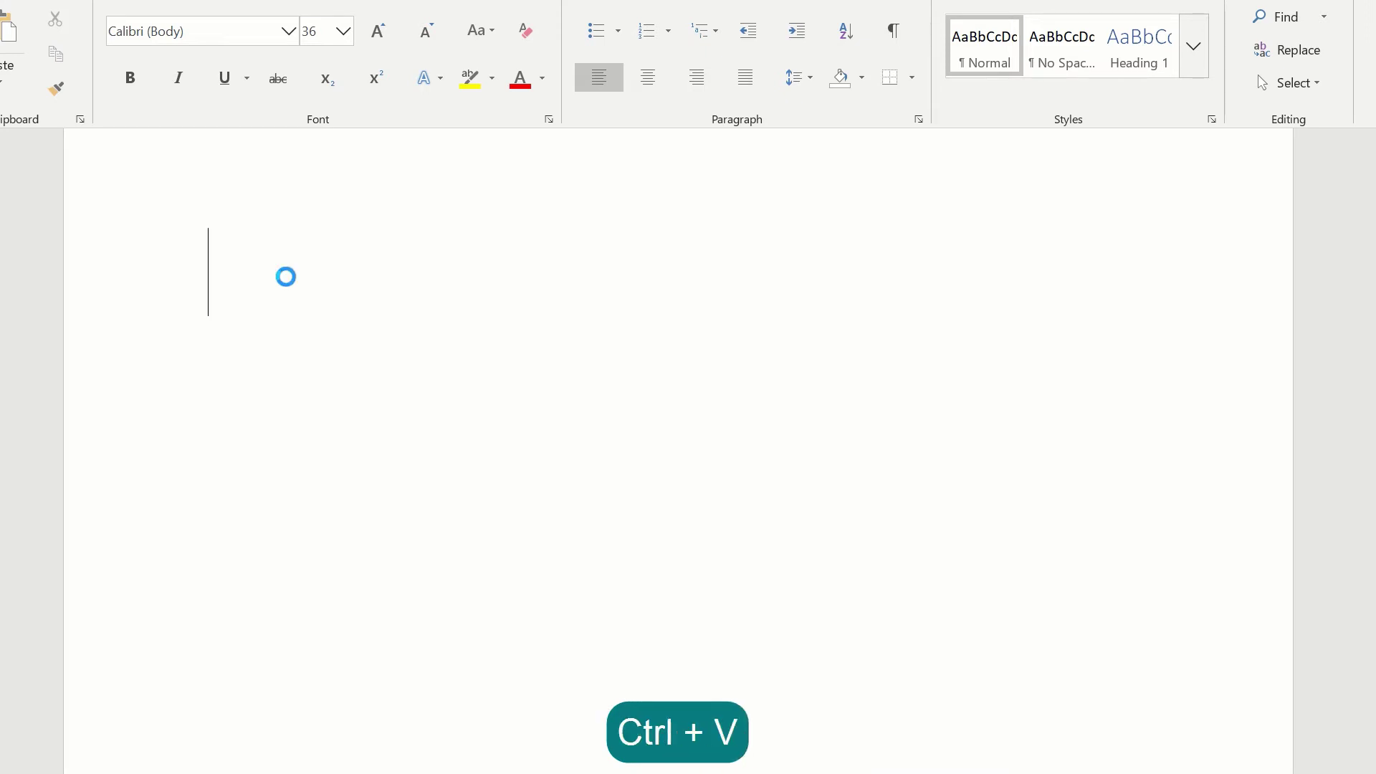
{"action": "left_click_drag", "start_coordinate": [240, 242], "coordinate": [389, 240]}
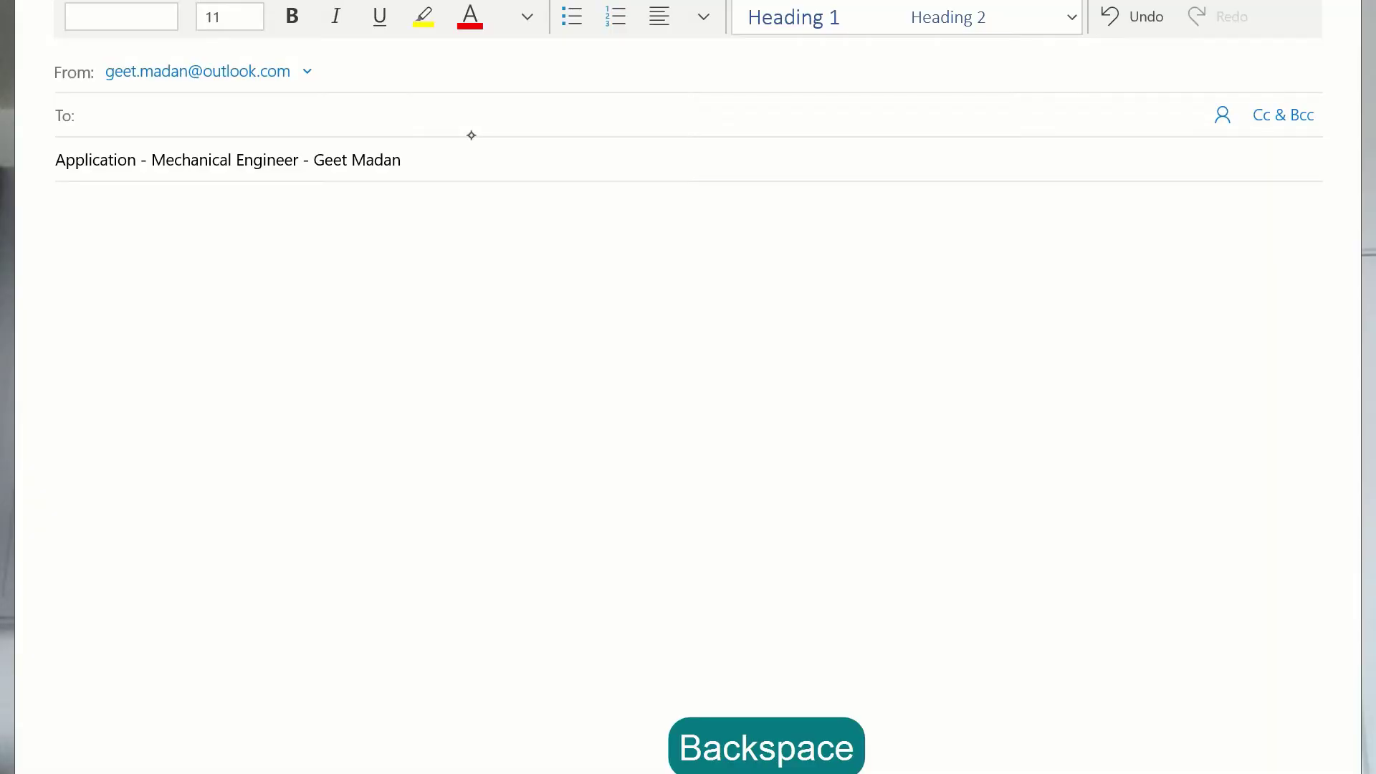
- Type the 'attached' abbreviation in the Mail body to trigger Alt+I for an attachment
{"action": "type", "text": "attach"}
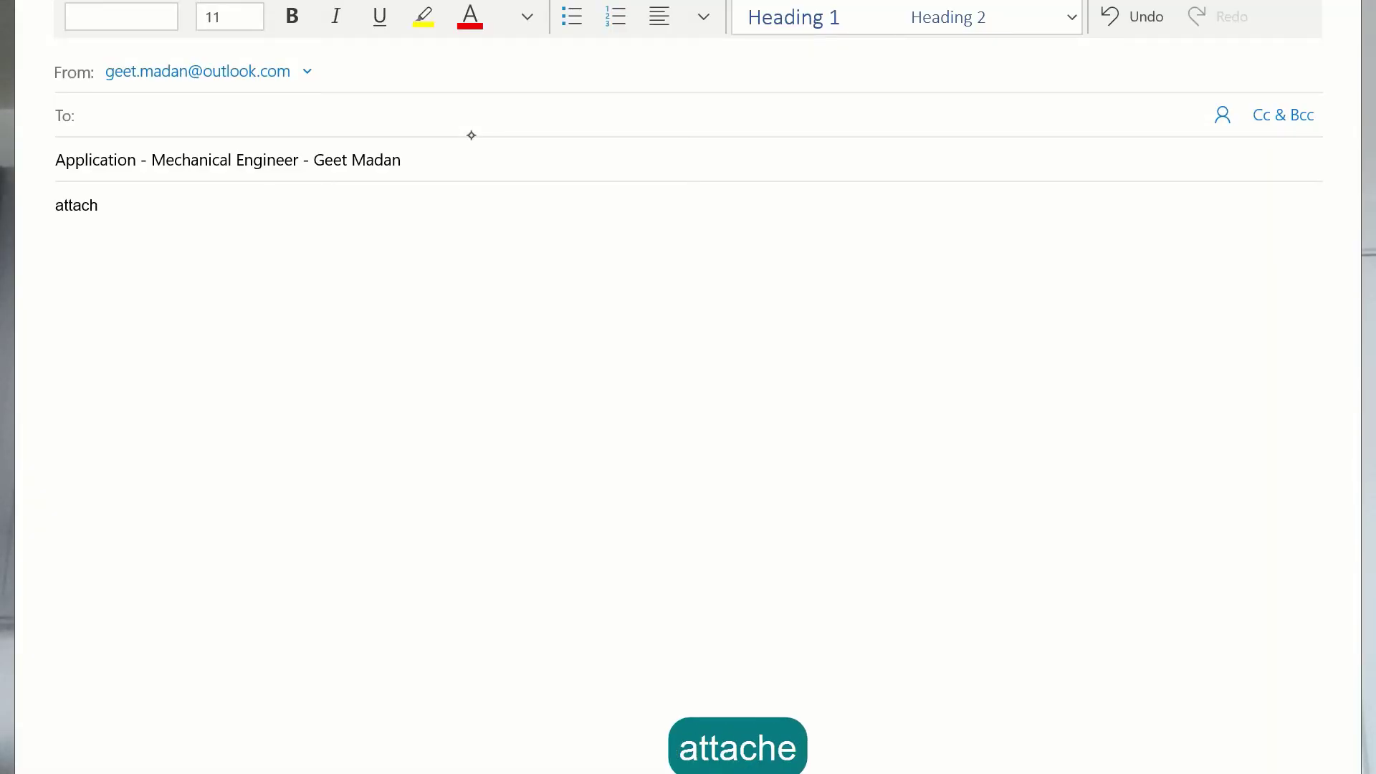
{"action": "key", "text": "alt+i"}
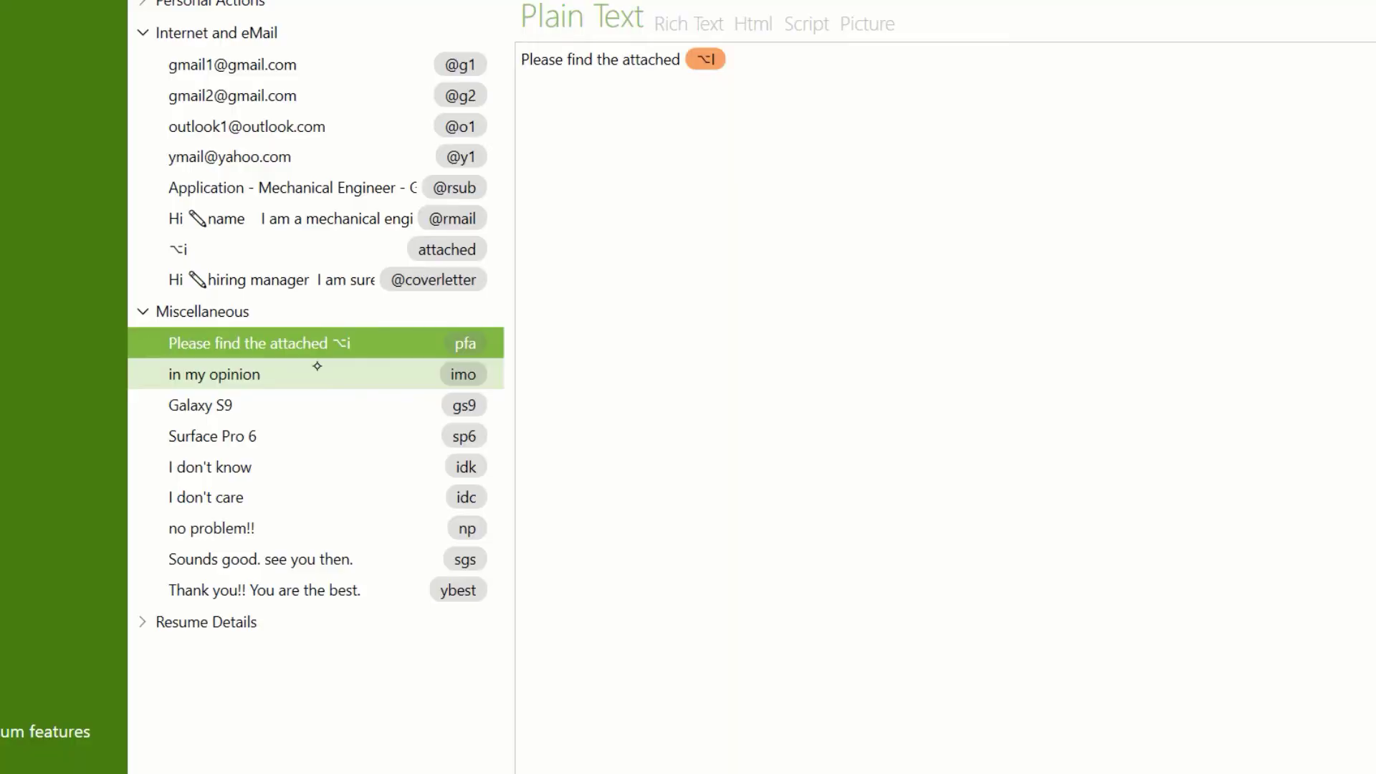
{"action": "left_click", "coordinate": [317, 369]}
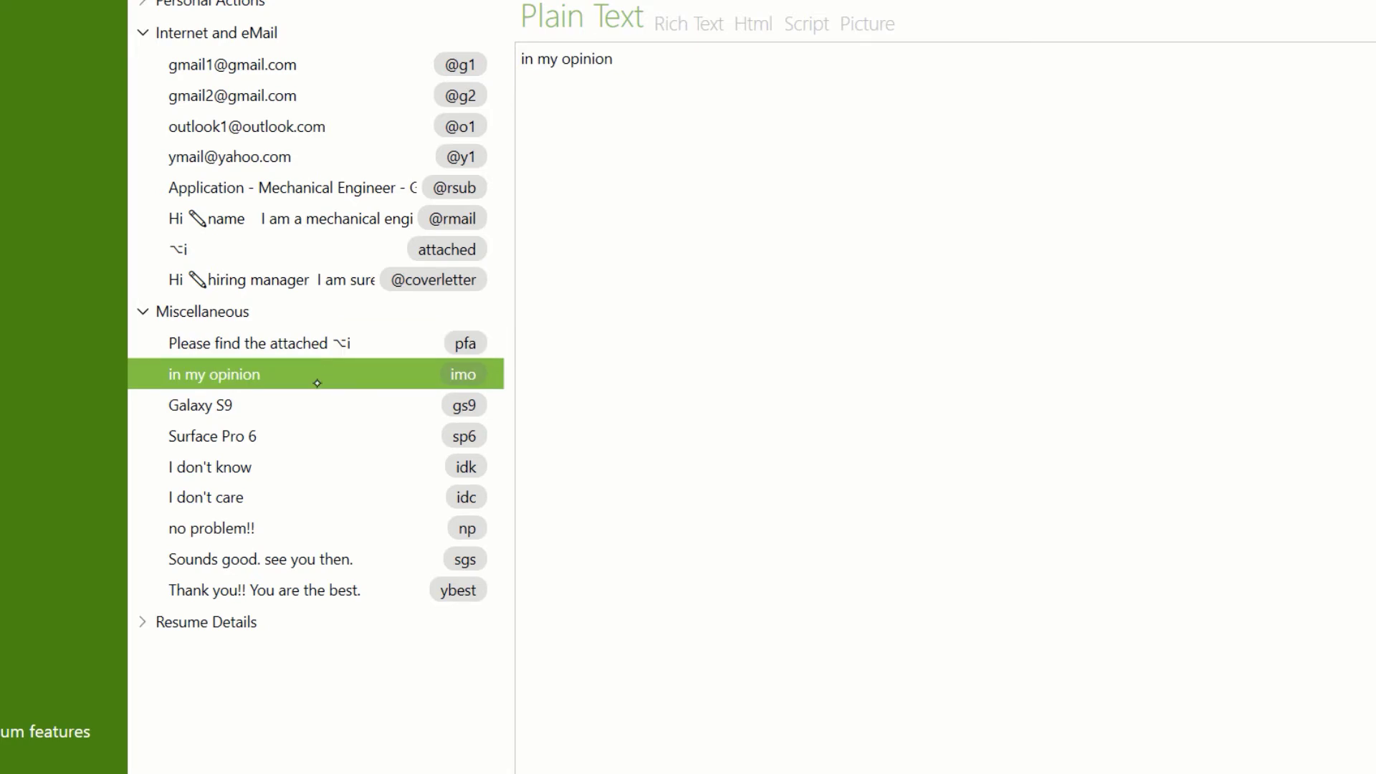
{"action": "left_click", "coordinate": [316, 390]}
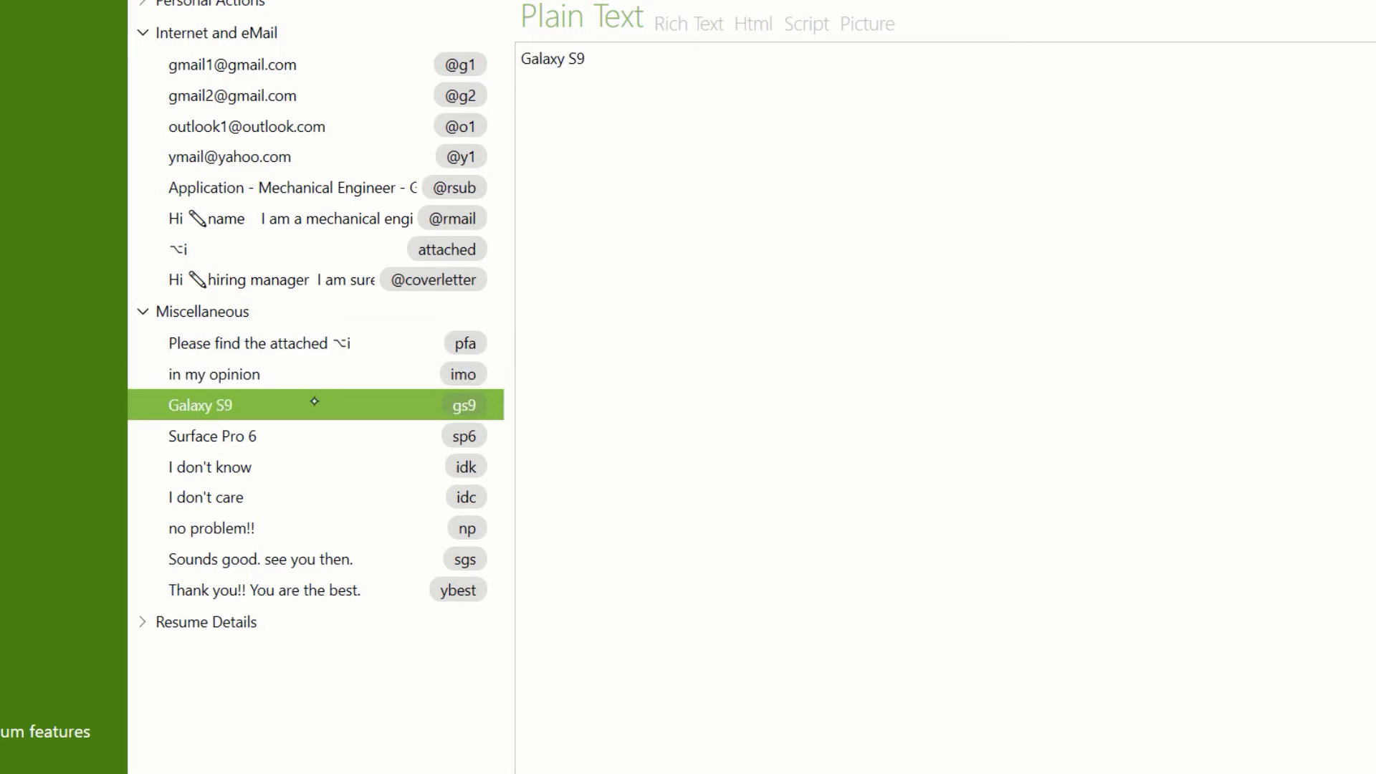
{"action": "left_click", "coordinate": [311, 421]}
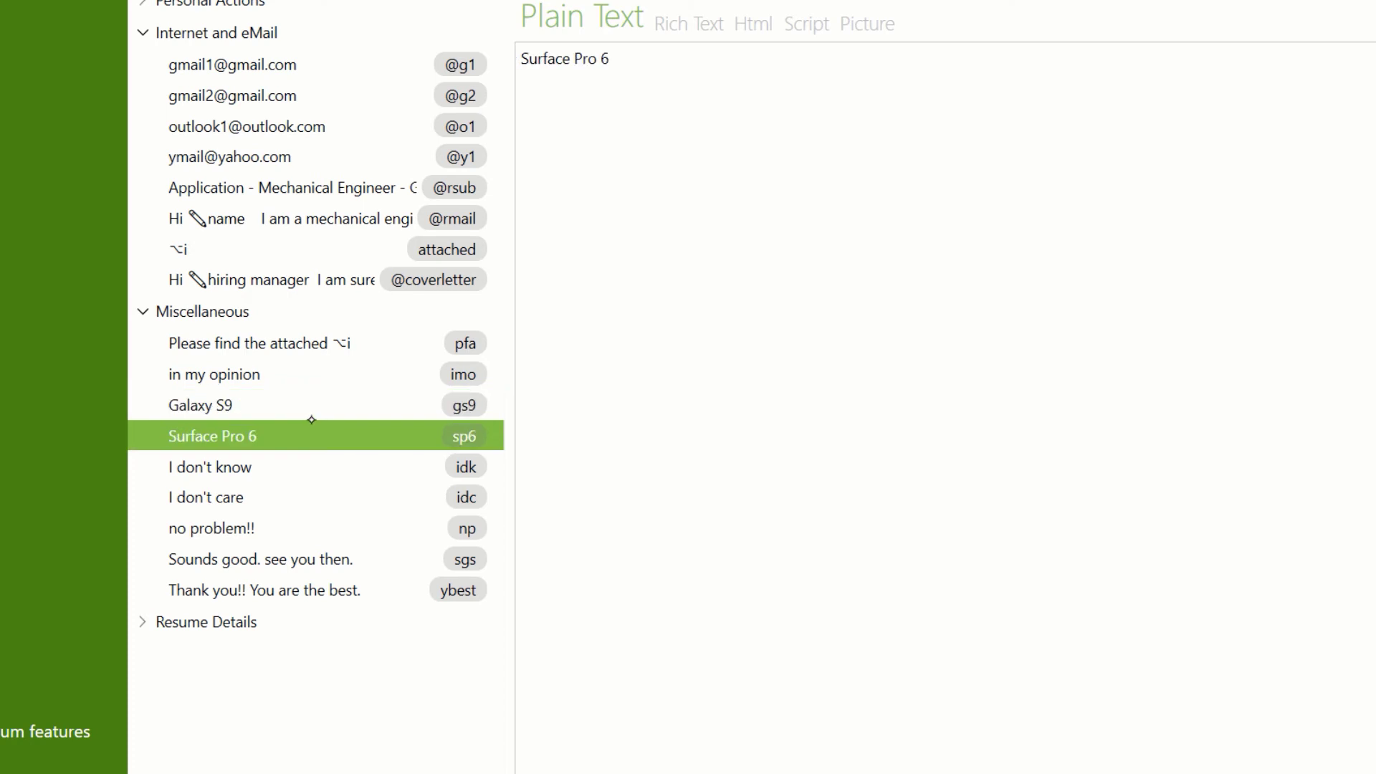
{"action": "left_click", "coordinate": [310, 459]}
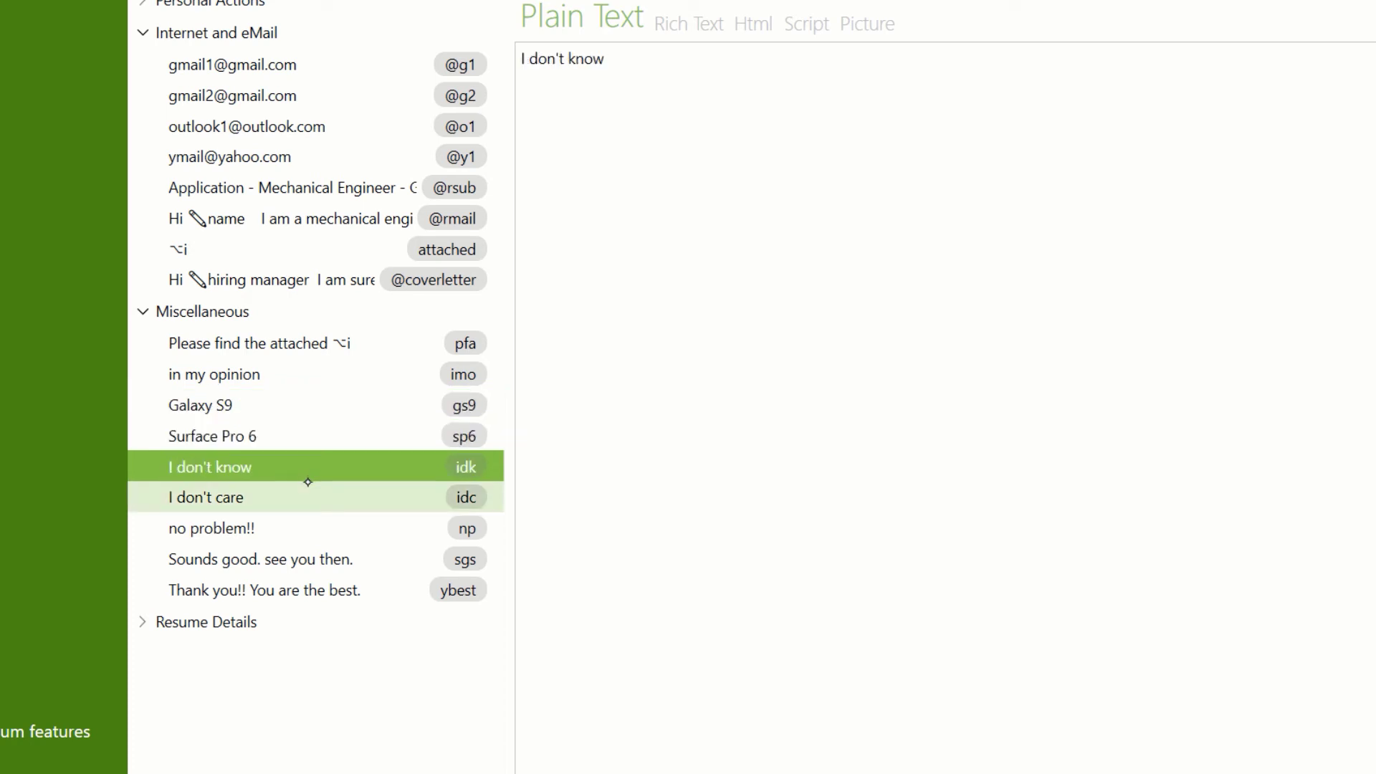
{"action": "left_click", "coordinate": [308, 483]}
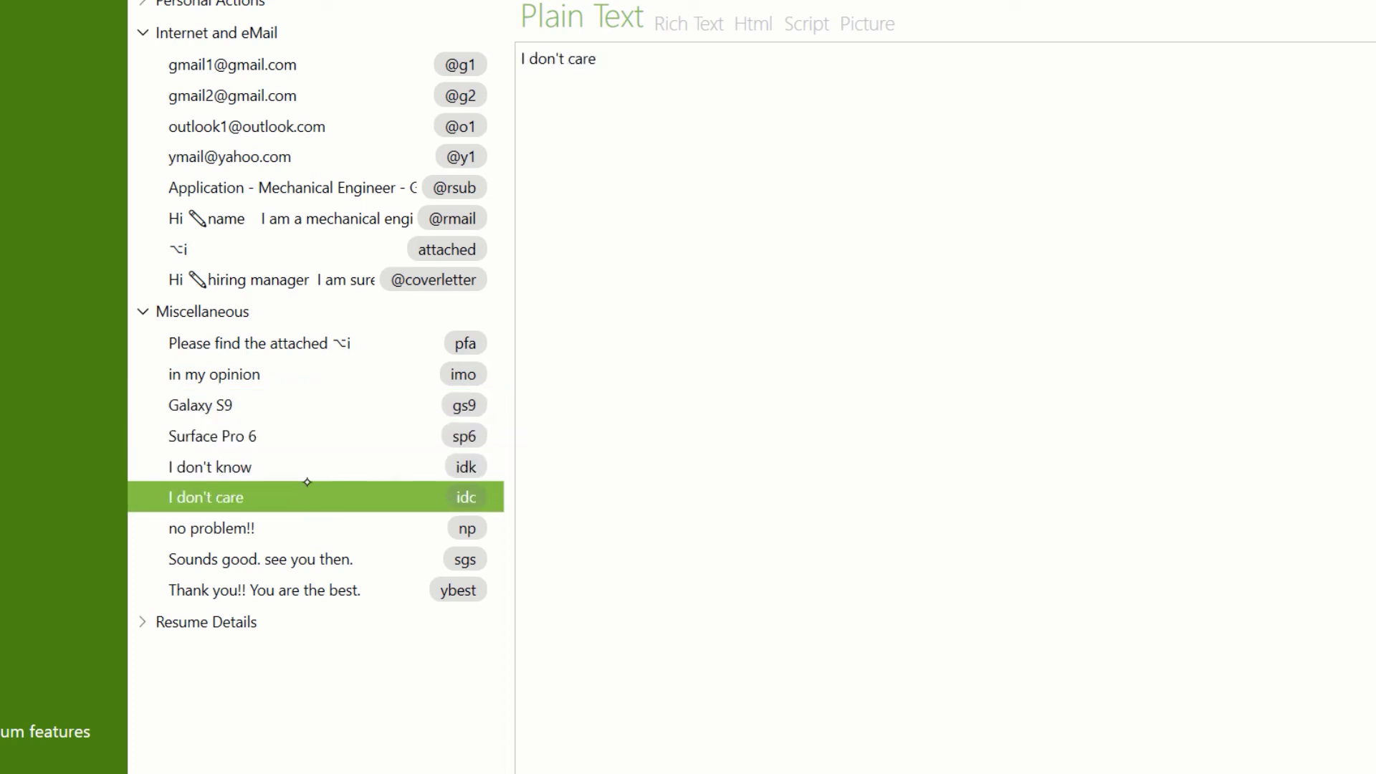
{"action": "left_click", "coordinate": [301, 524]}
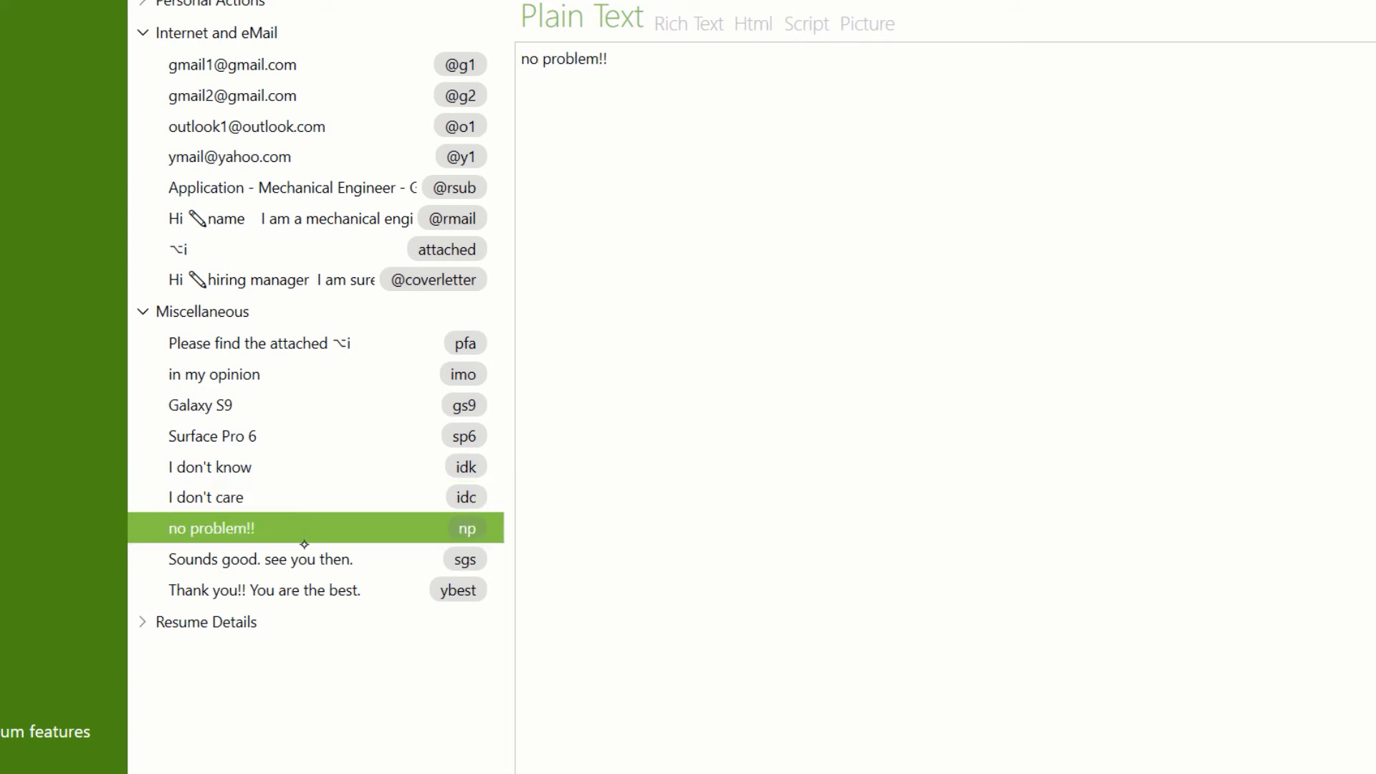
{"action": "left_click", "coordinate": [307, 557]}
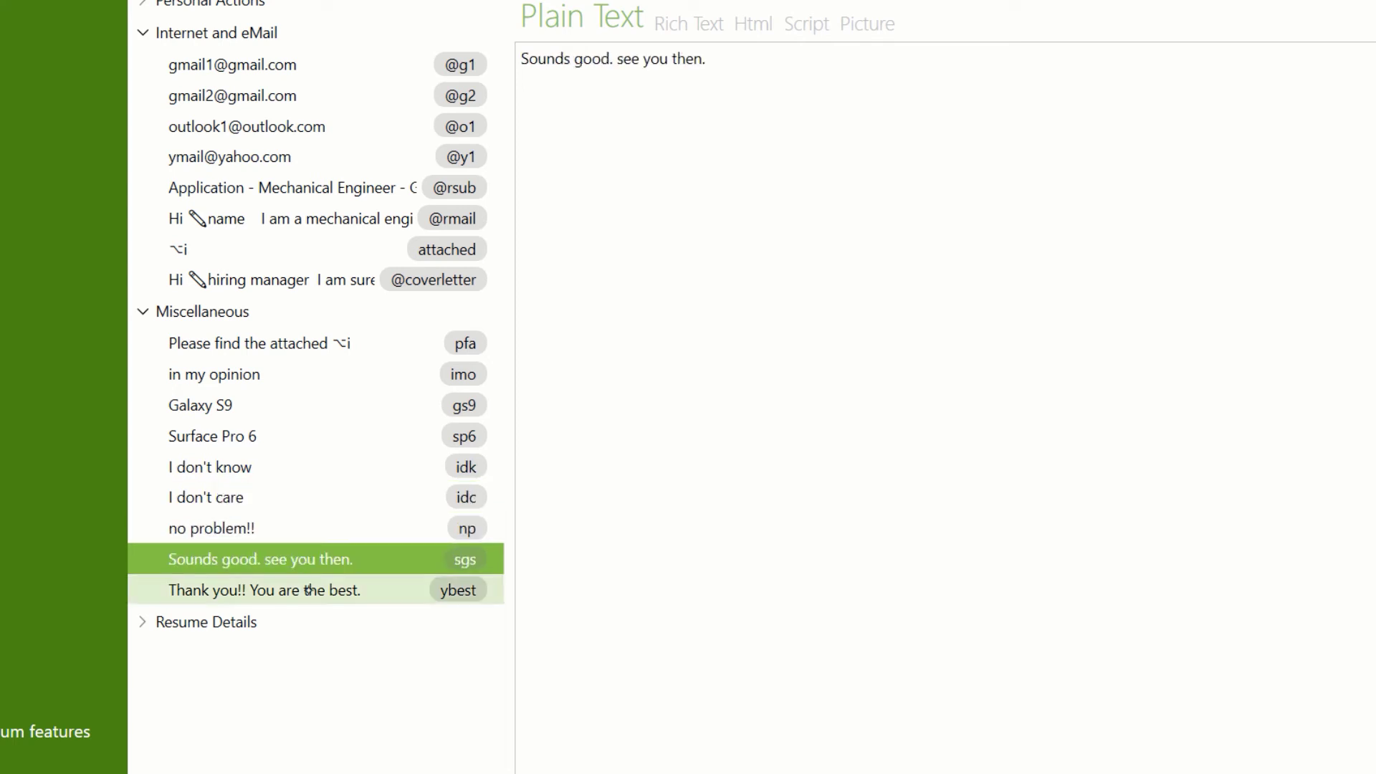
{"action": "left_click", "coordinate": [308, 590]}
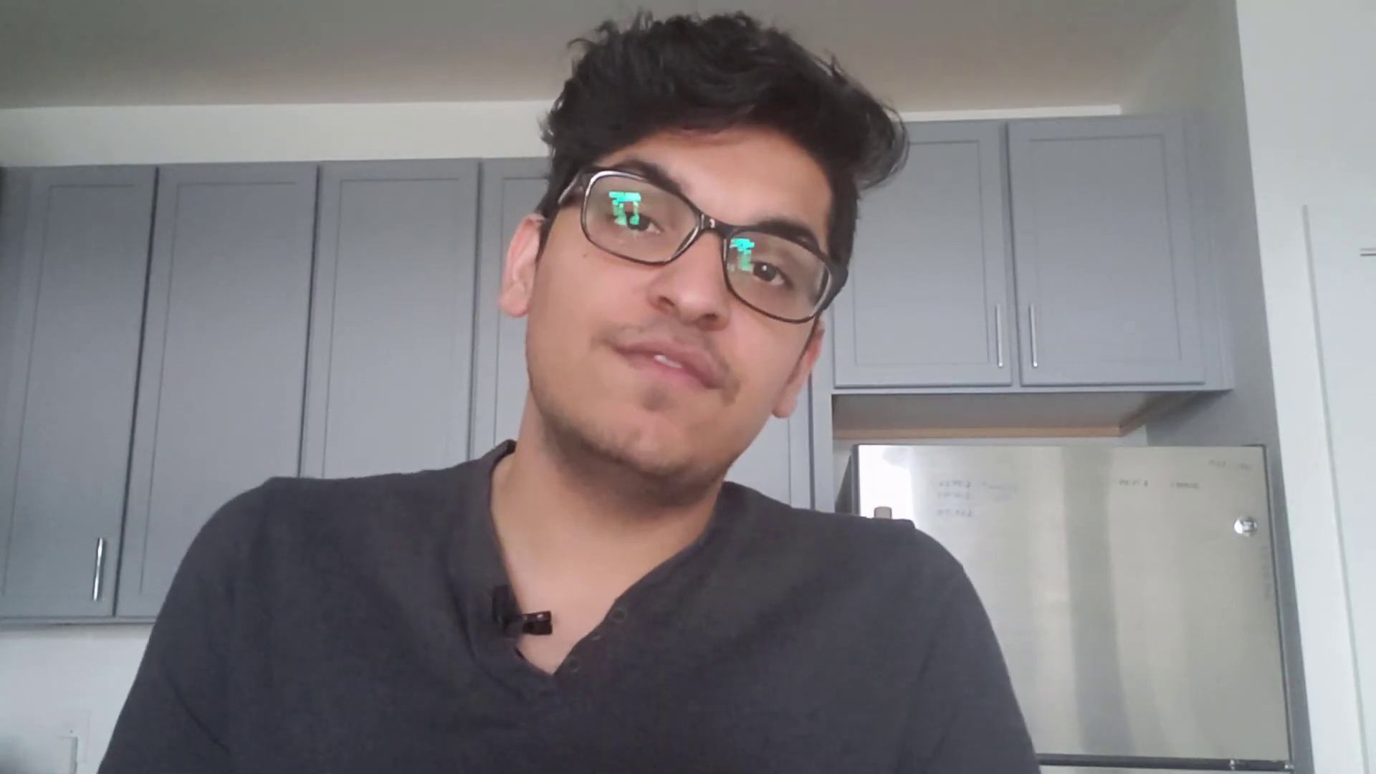